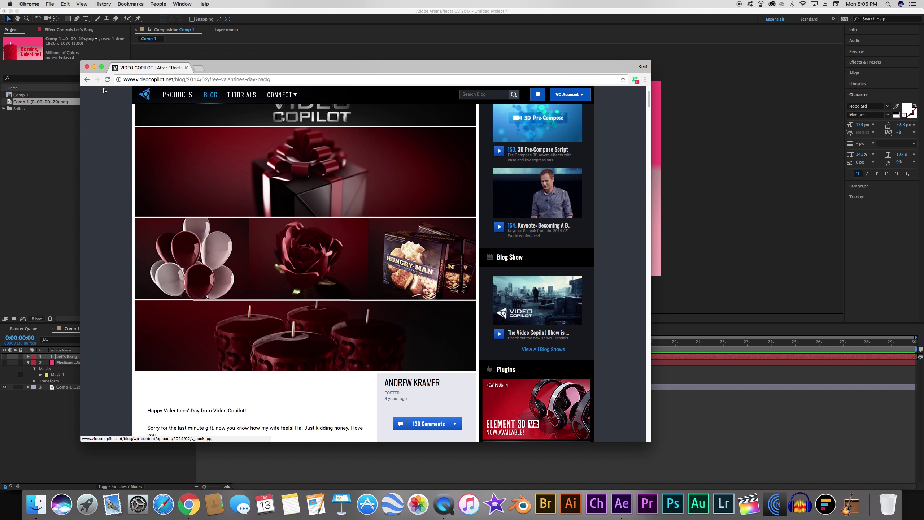
Step: Minimize the browser to return to After Effects and create a new 1920 x 1080 composition at 30 fps, 30 seconds long
click(94, 68)
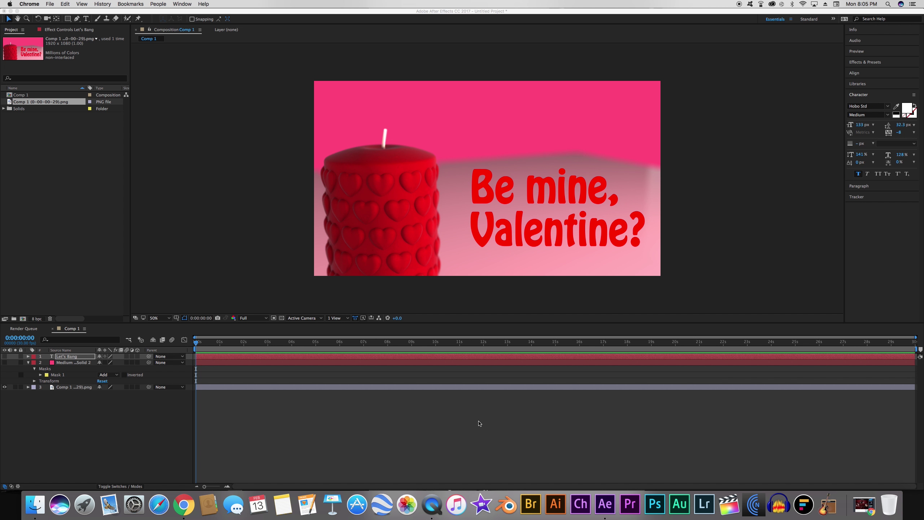
click(72, 392)
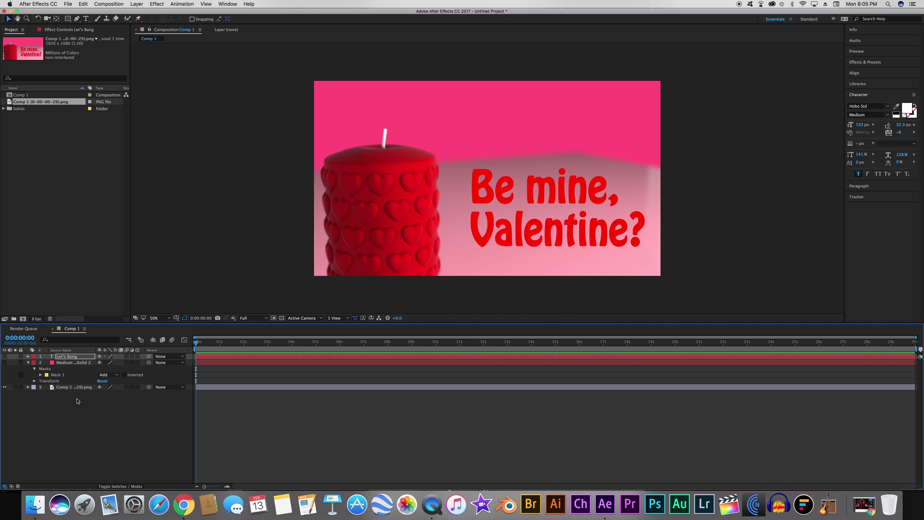
click(73, 387)
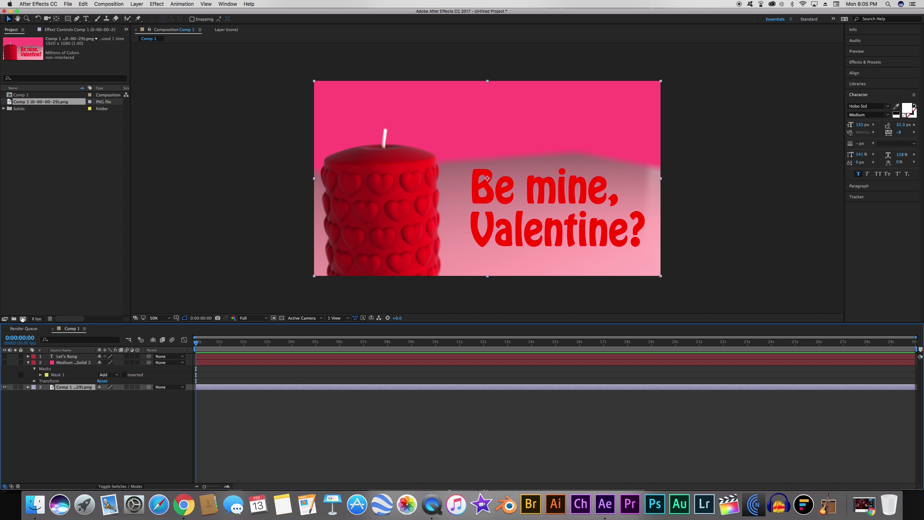
click(22, 319)
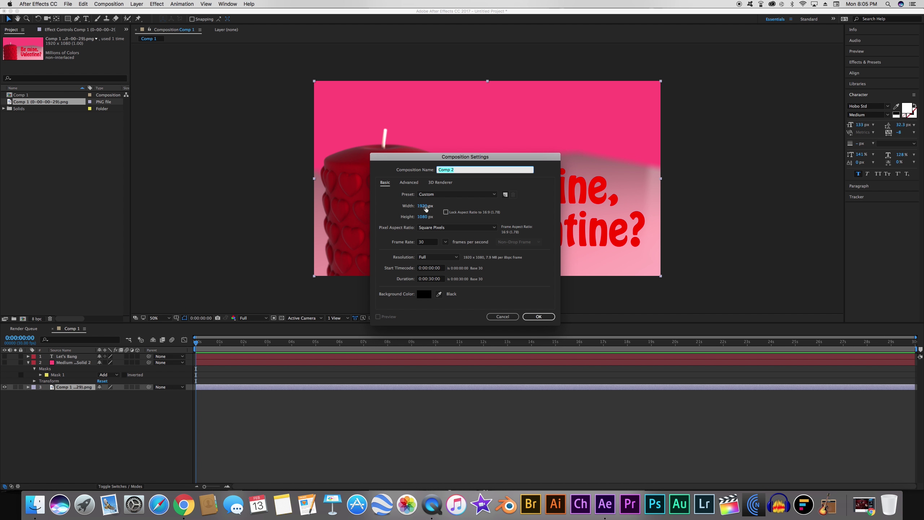
click(536, 317)
Step: Add a full-frame pink solid layer to the new, empty composition
right_click(83, 375)
mouse_move(93, 374)
click(178, 394)
click(523, 312)
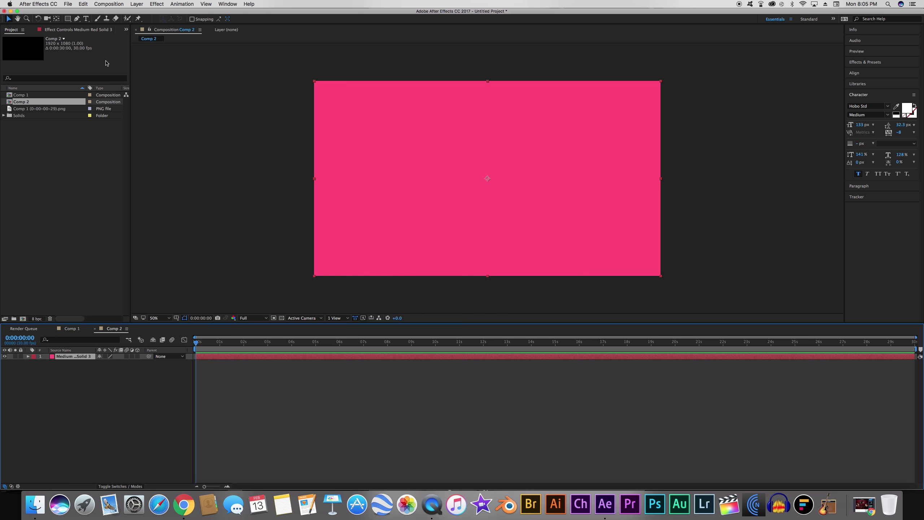
Step: Apply the Video Copilot Element effect to the solid and open its Scene Setup
click(65, 32)
right_click(77, 89)
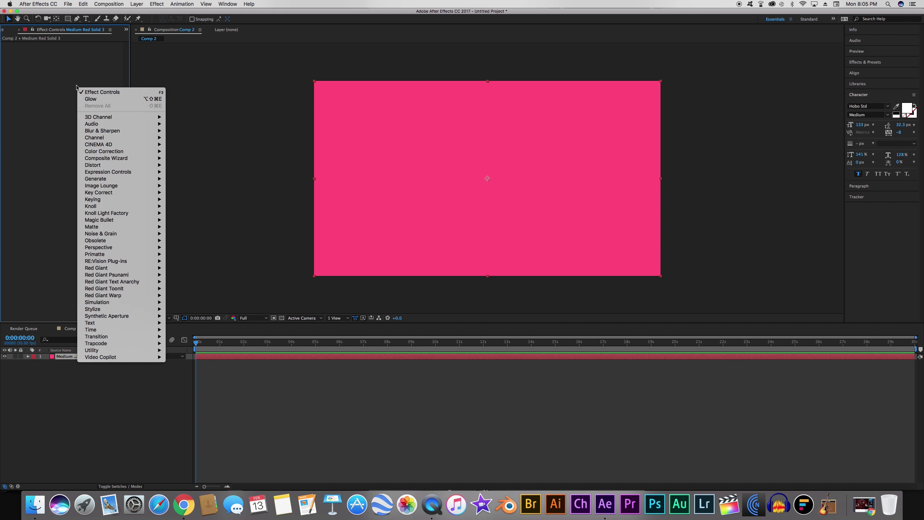
mouse_move(116, 357)
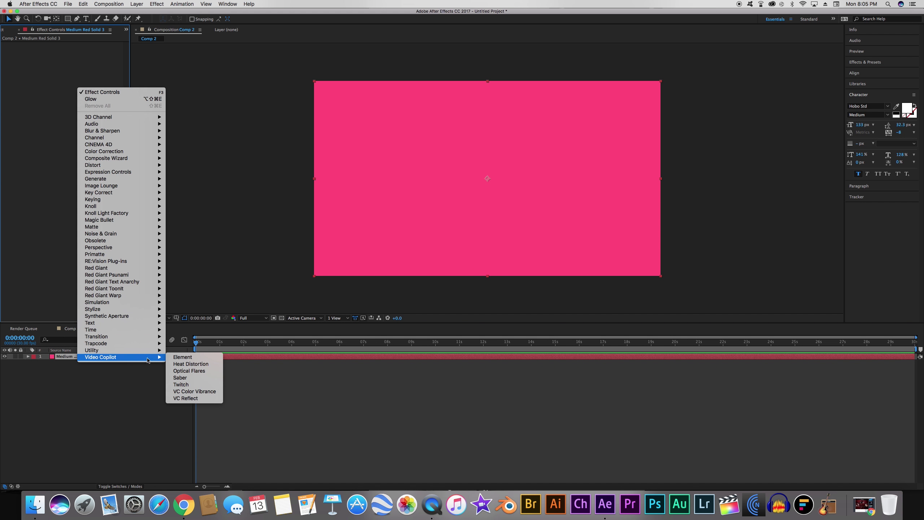
click(168, 357)
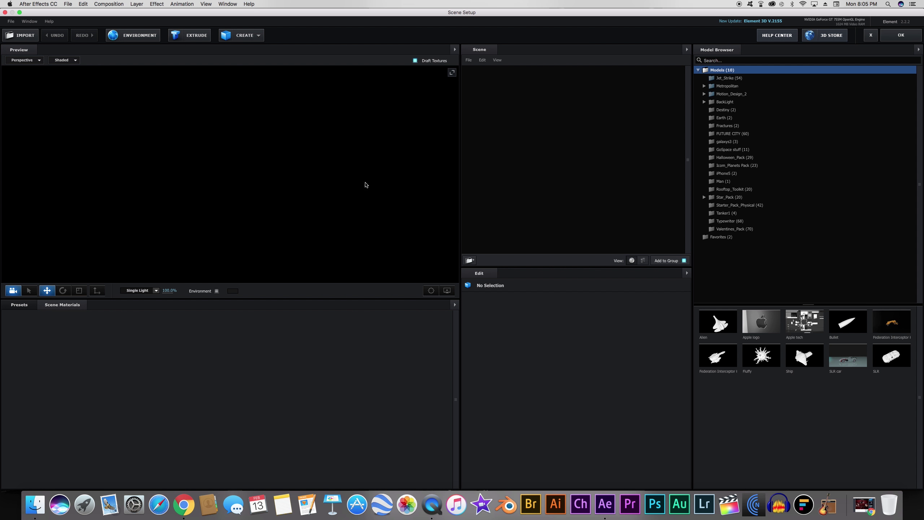
Step: Turn off draft textures and add the candle_heart_1 model from Valentines_Pack to the scene
click(414, 62)
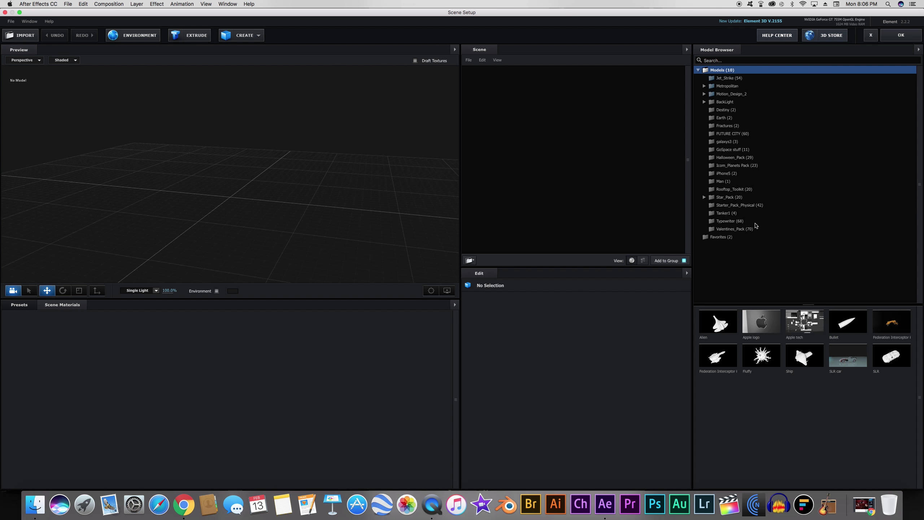
click(754, 228)
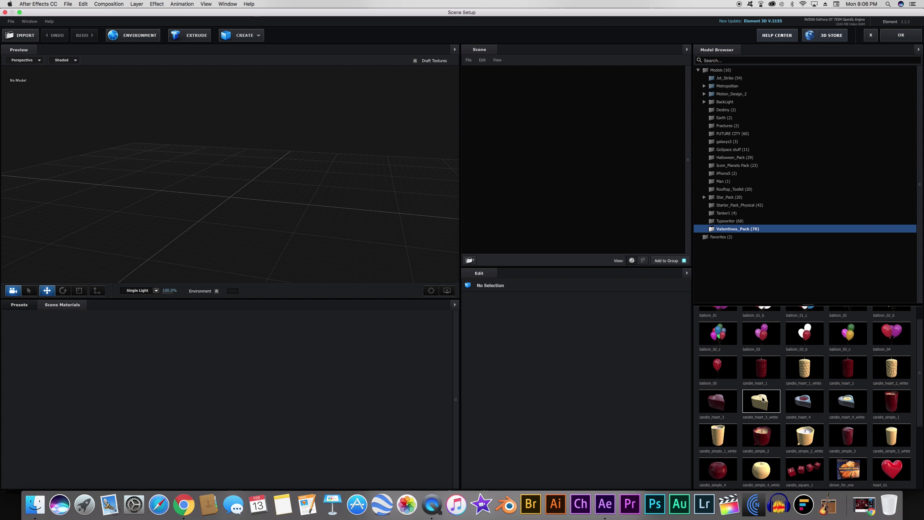
scroll(762, 399, down, 1)
click(752, 343)
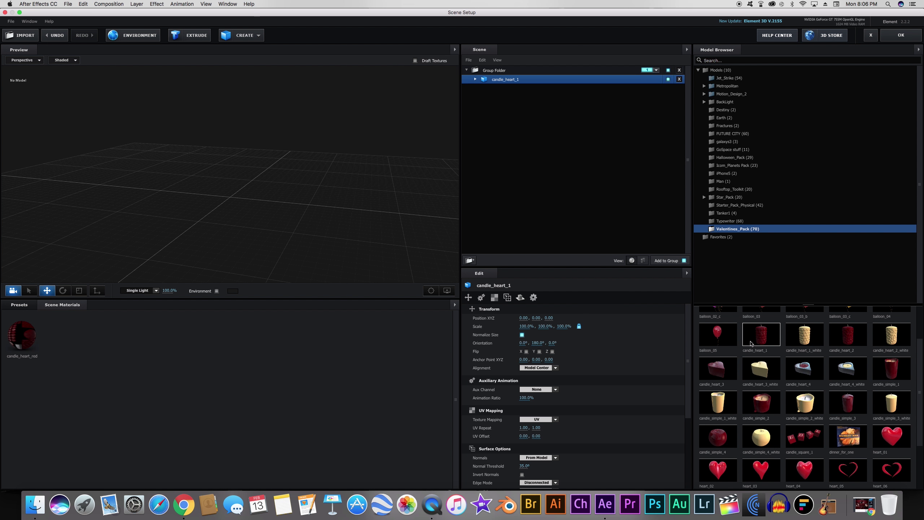
Step: Set the material type of the candle's candle_heart_red material to Physical Shader
mouse_move(433, 229)
mouse_down()
mouse_move(427, 240)
mouse_move(433, 219)
mouse_up()
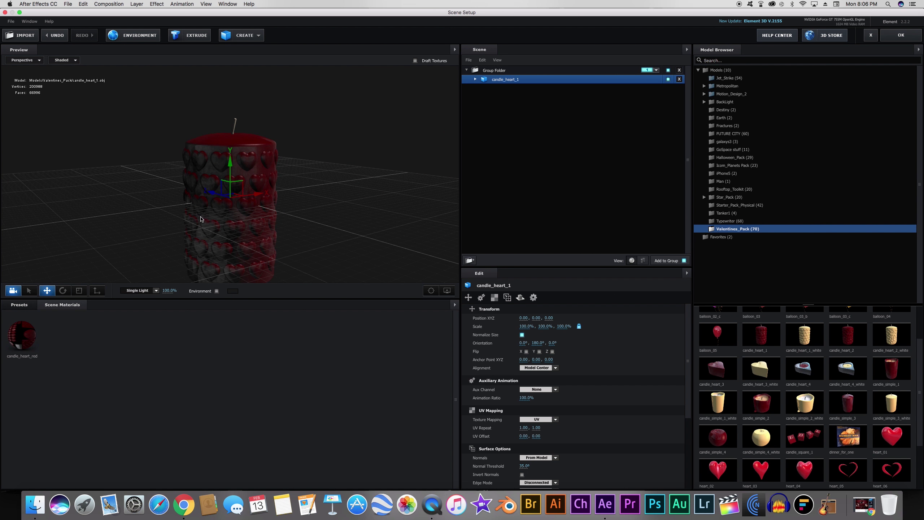
drag(243, 221, 299, 217)
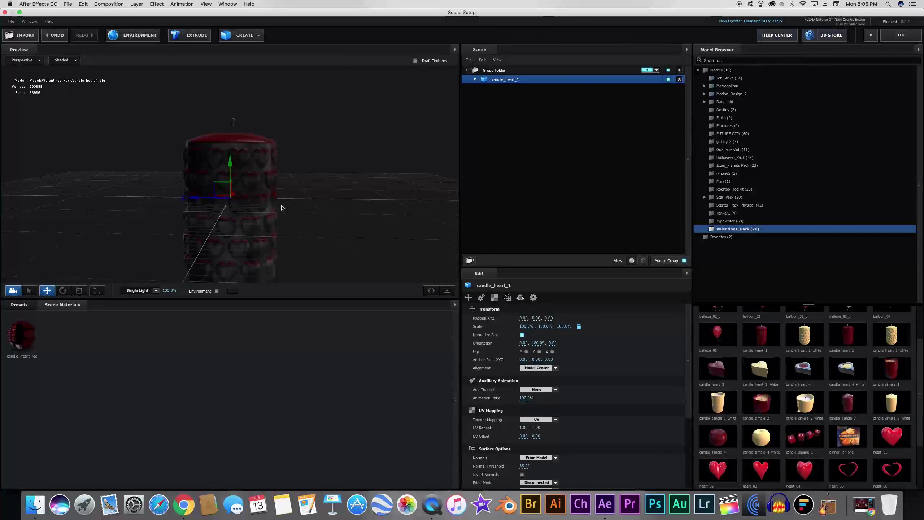
click(476, 80)
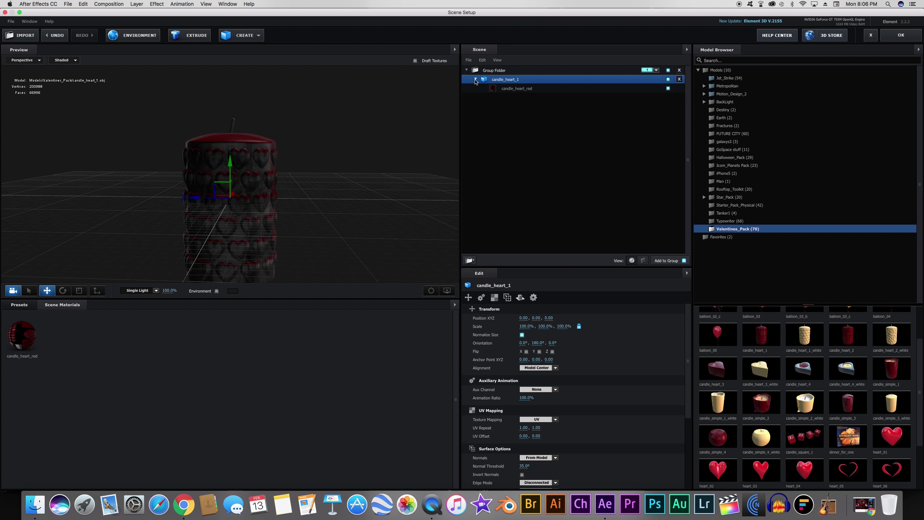
click(492, 88)
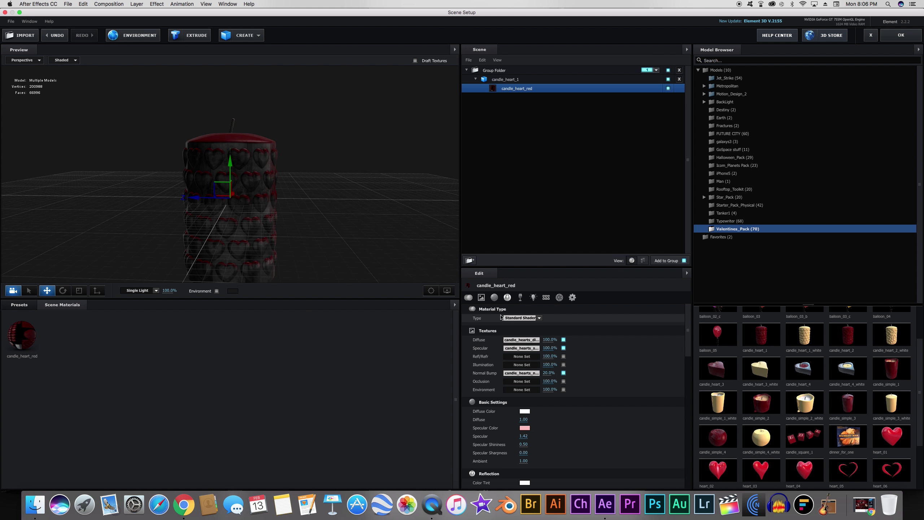
click(520, 318)
click(520, 326)
Step: Show the environment in the preview and raise the candle along Y so its base rests on the grid floor
drag(358, 212, 320, 252)
click(217, 291)
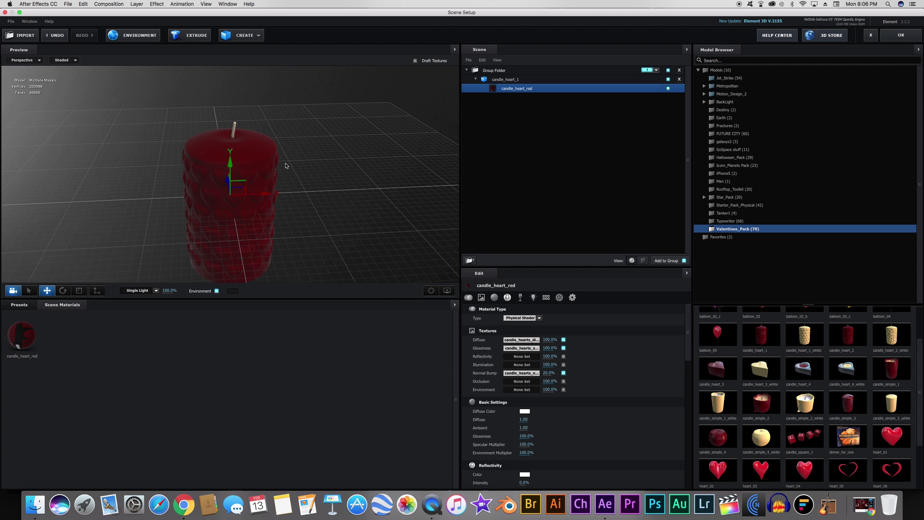
drag(285, 165, 390, 195)
drag(230, 106, 228, 94)
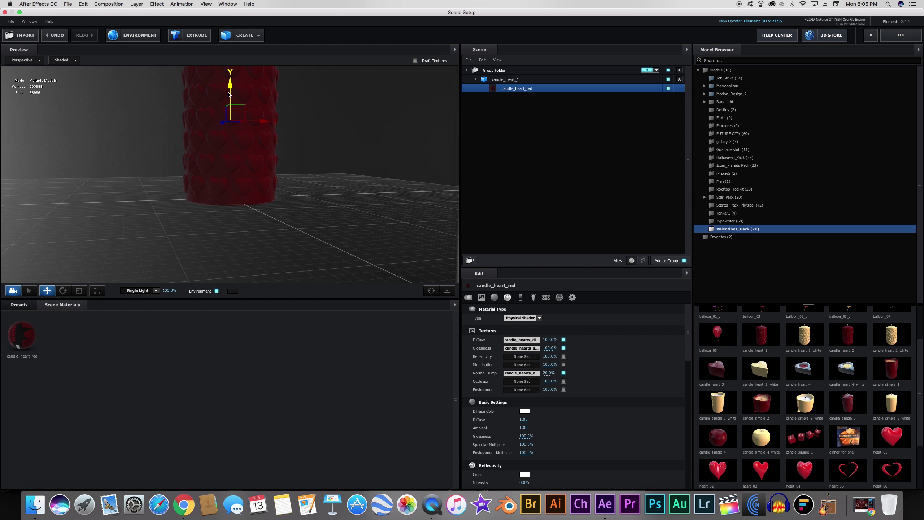
drag(311, 197, 310, 221)
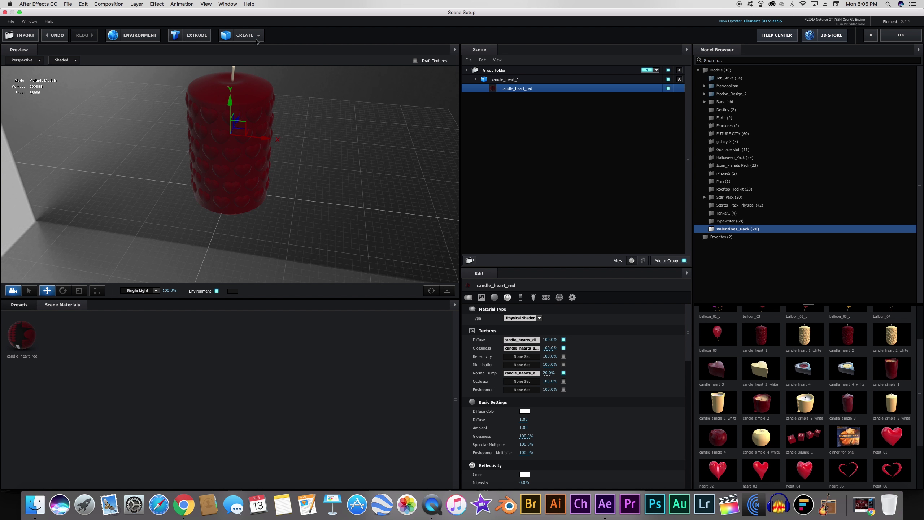
Step: Create a plane as the floor under the candle and set its XY size to 20 by 20
click(257, 36)
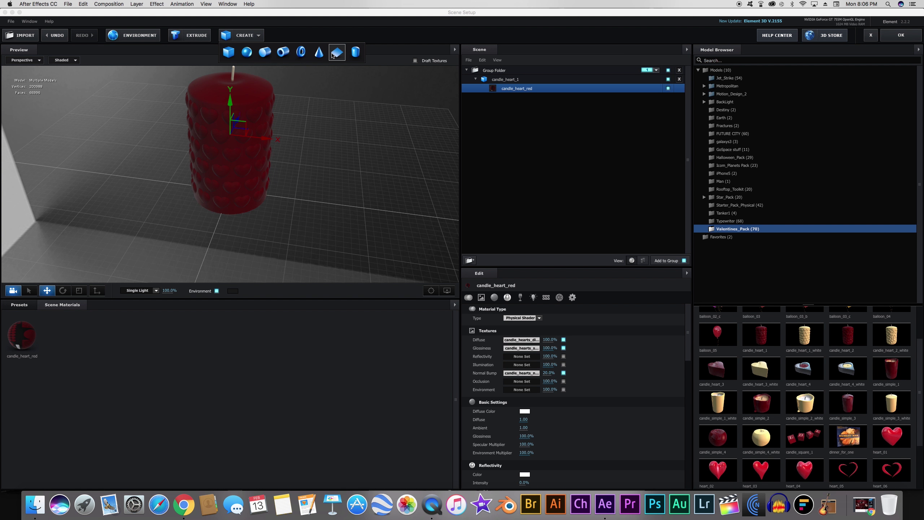
click(332, 55)
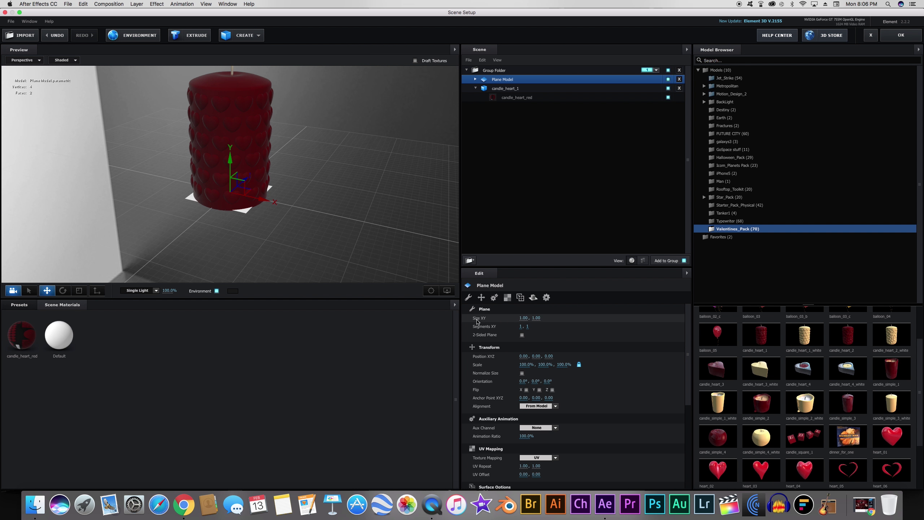
click(526, 317)
text(20)
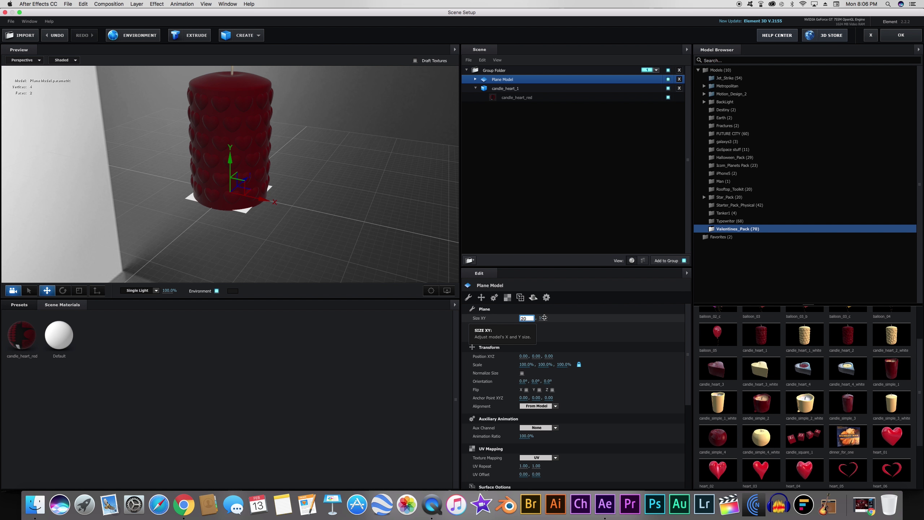
key(Return)
click(539, 318)
text(20)
key(Return)
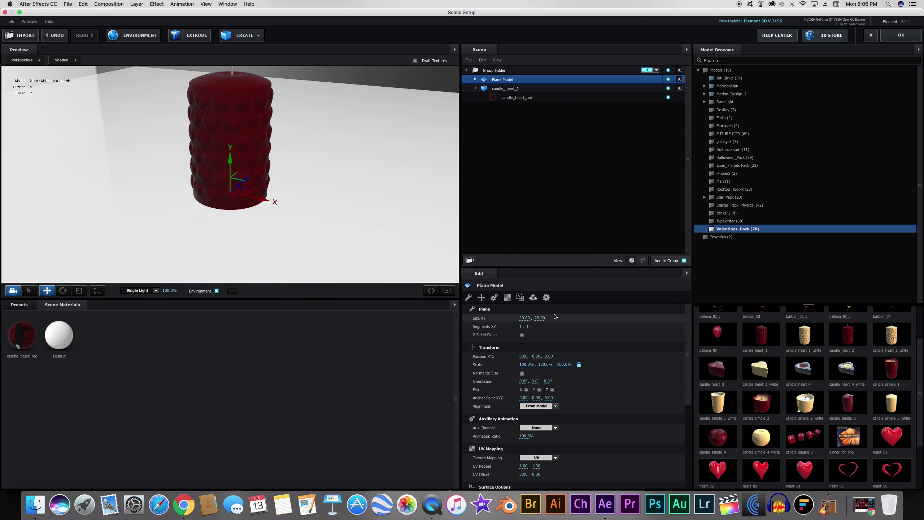
Step: Apply the Plastic_Matte preset from the Physical materials to the plane
scroll(288, 187, down, 3)
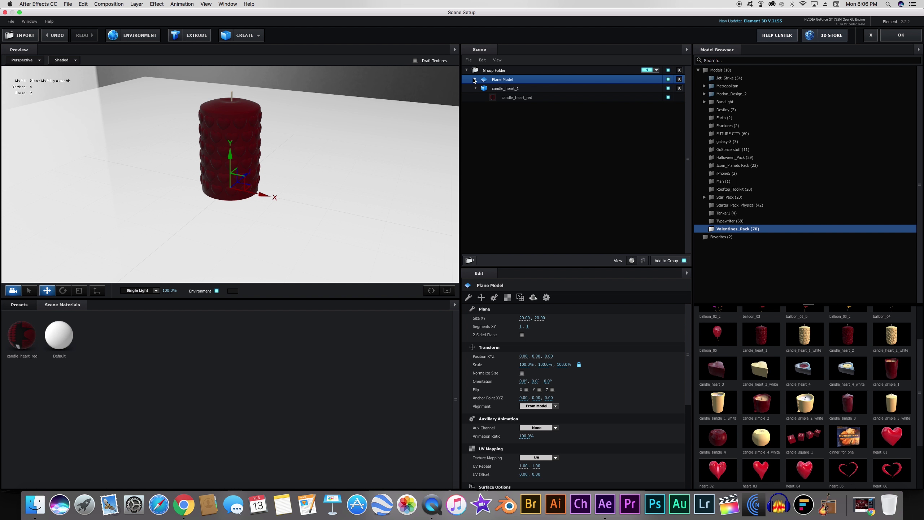
click(474, 80)
click(17, 307)
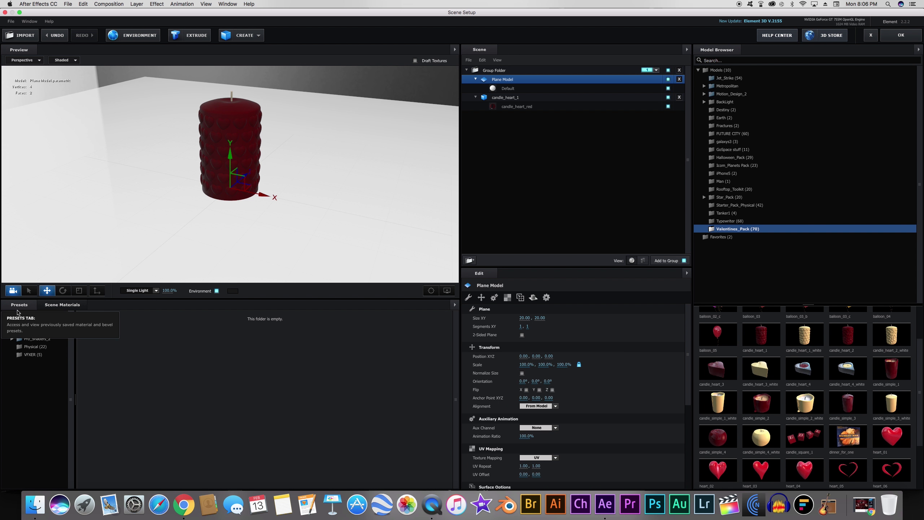
click(36, 346)
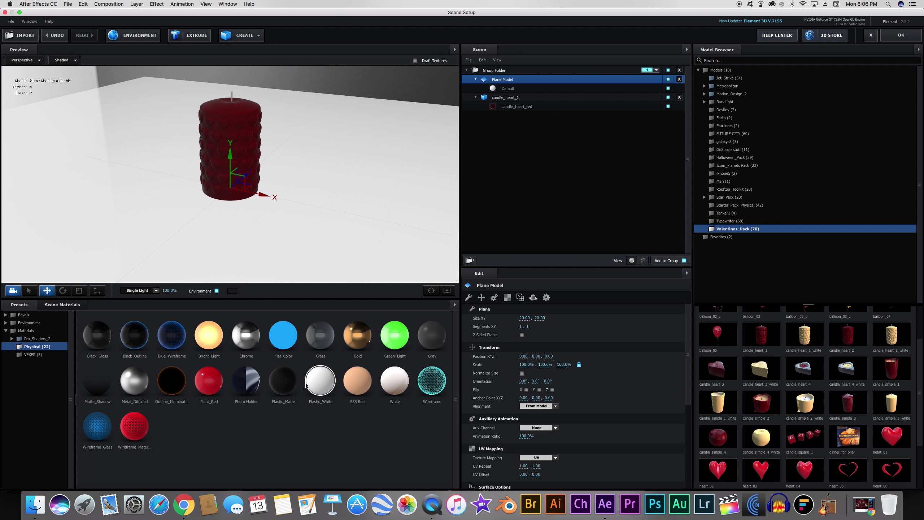
drag(283, 381, 520, 83)
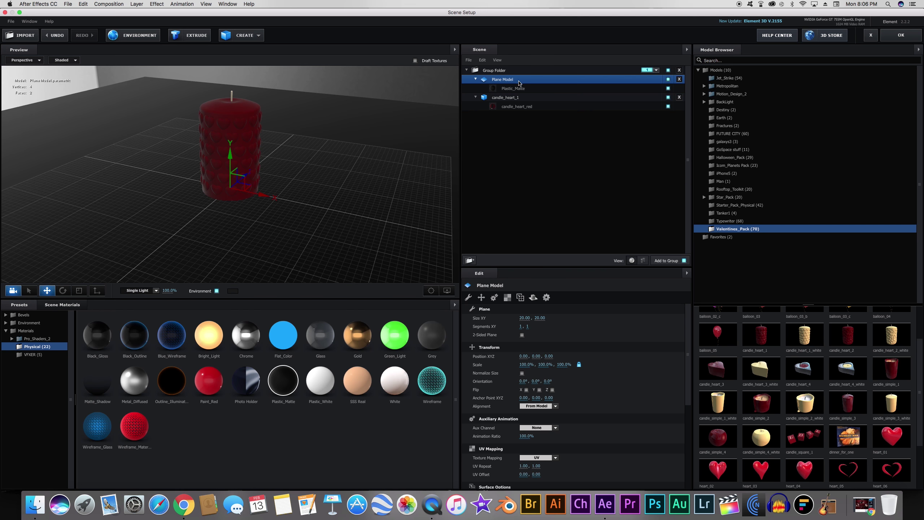
drag(386, 153, 367, 155)
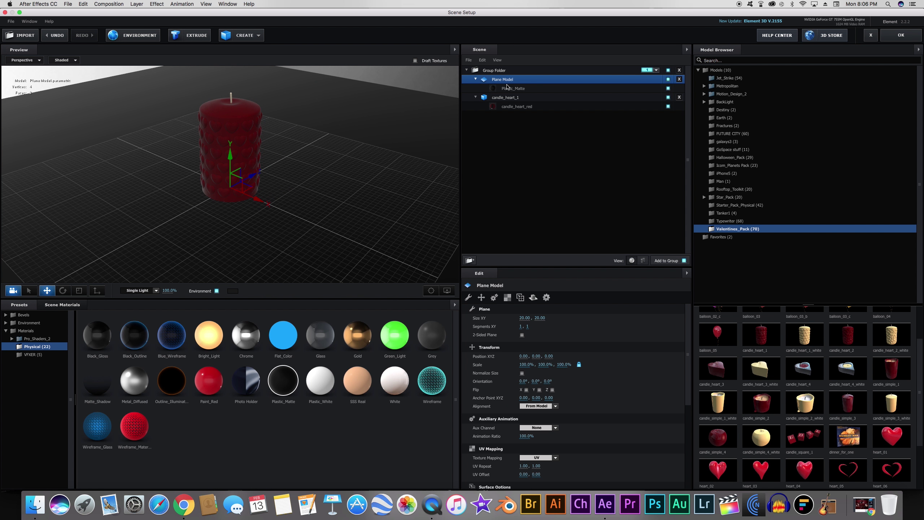
Step: Change the diffuse color of the plane's Plastic_Matte material to a very light pink
click(507, 87)
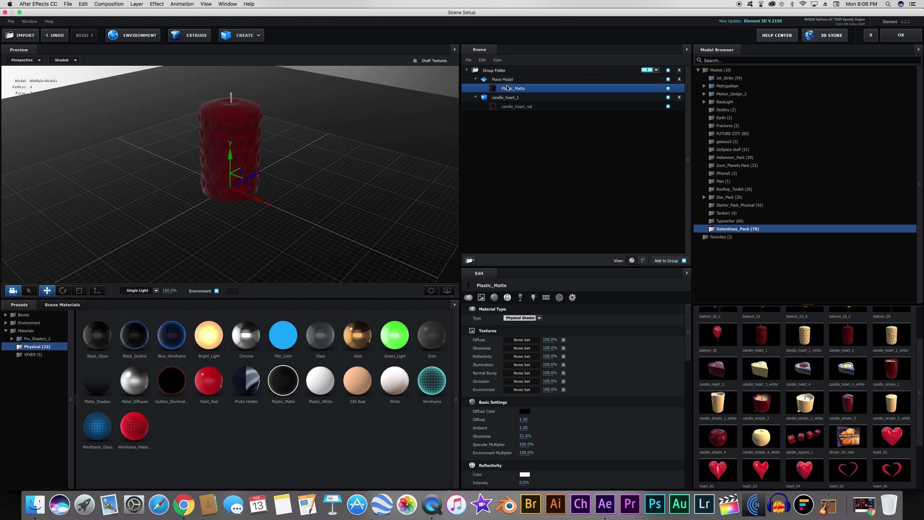
click(524, 411)
mouse_move(394, 204)
mouse_down()
mouse_move(435, 98)
mouse_move(410, 101)
mouse_up()
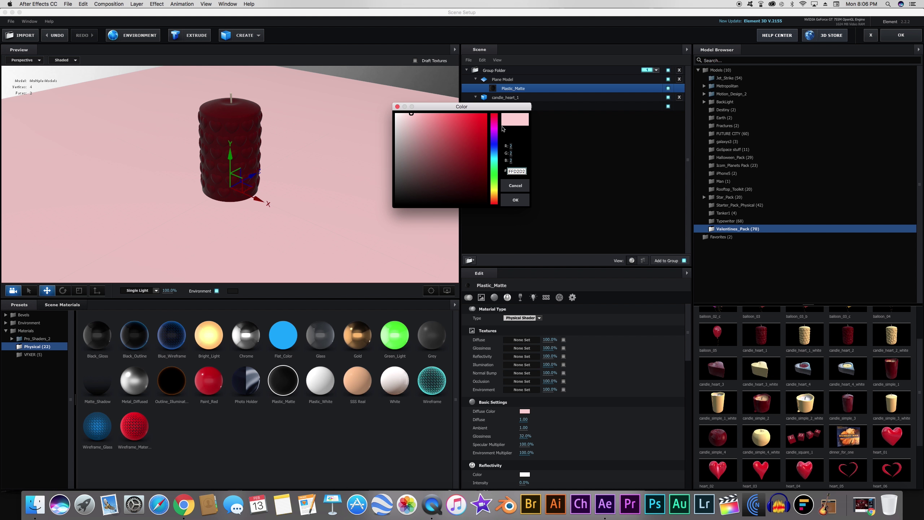
click(495, 122)
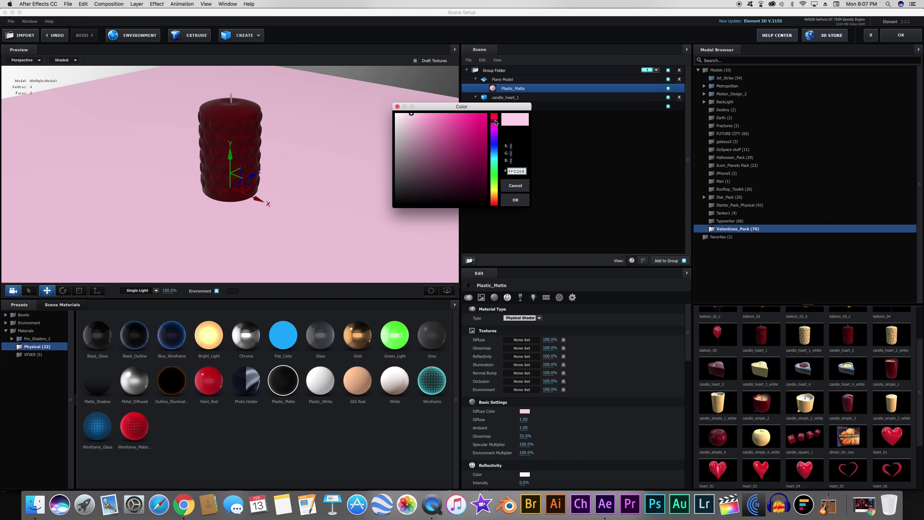
drag(495, 121, 496, 122)
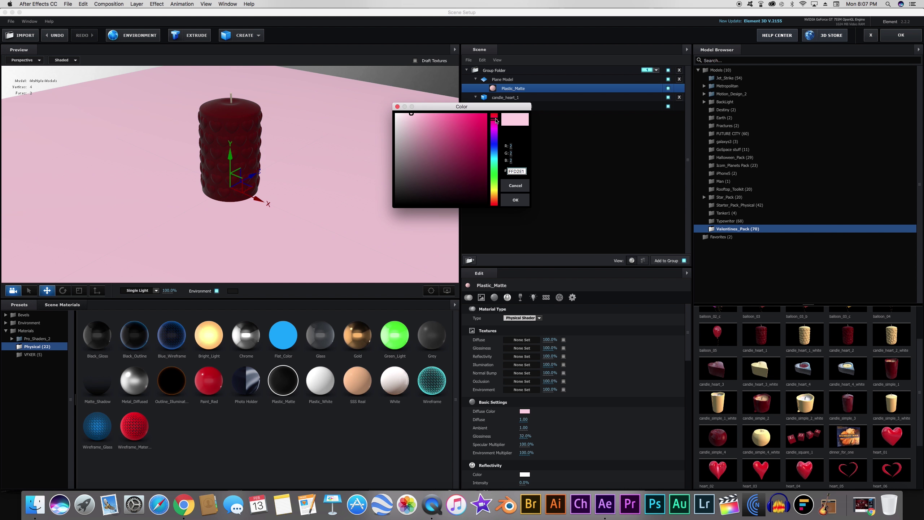
drag(410, 115, 411, 113)
drag(409, 116, 407, 114)
click(515, 200)
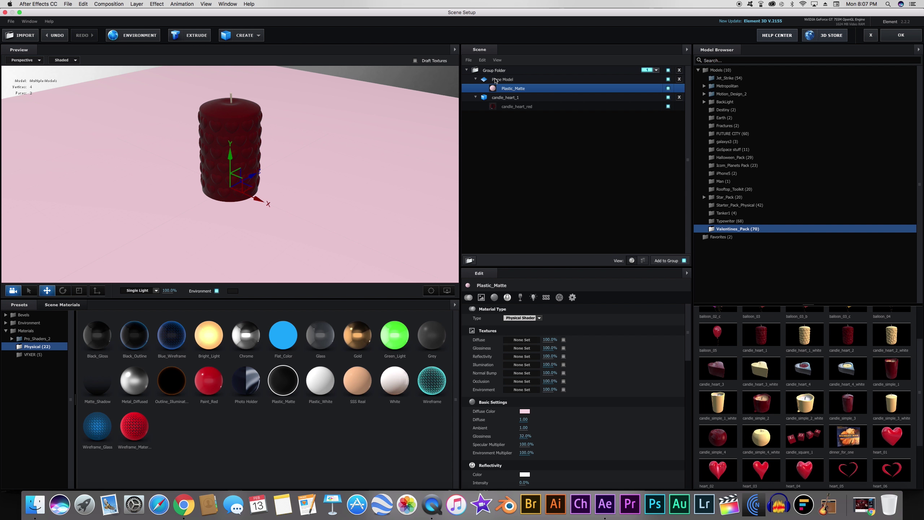
Step: Set the plane's reflect mode to Mirror Surface
click(501, 79)
click(533, 298)
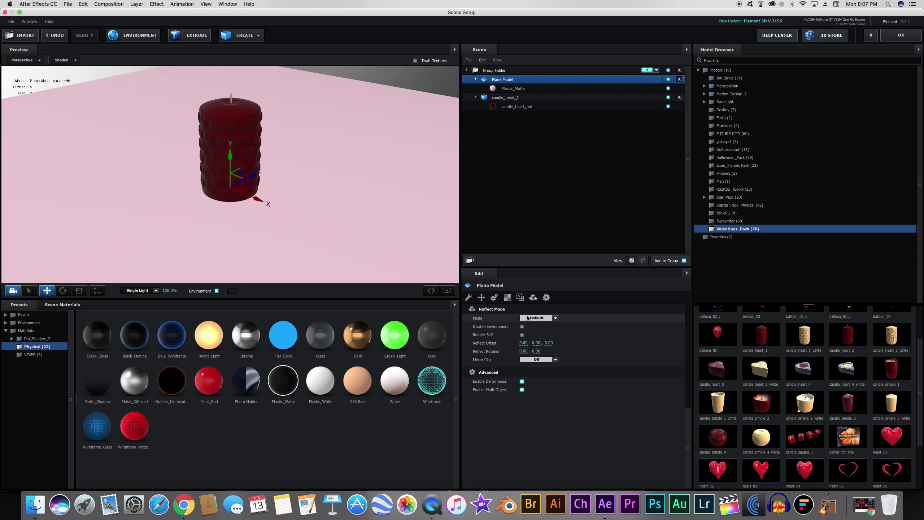
click(537, 318)
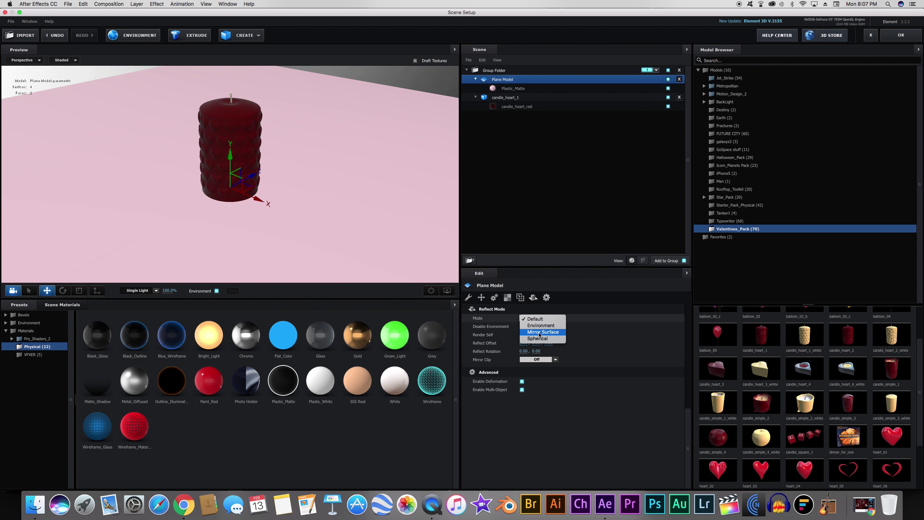
click(543, 332)
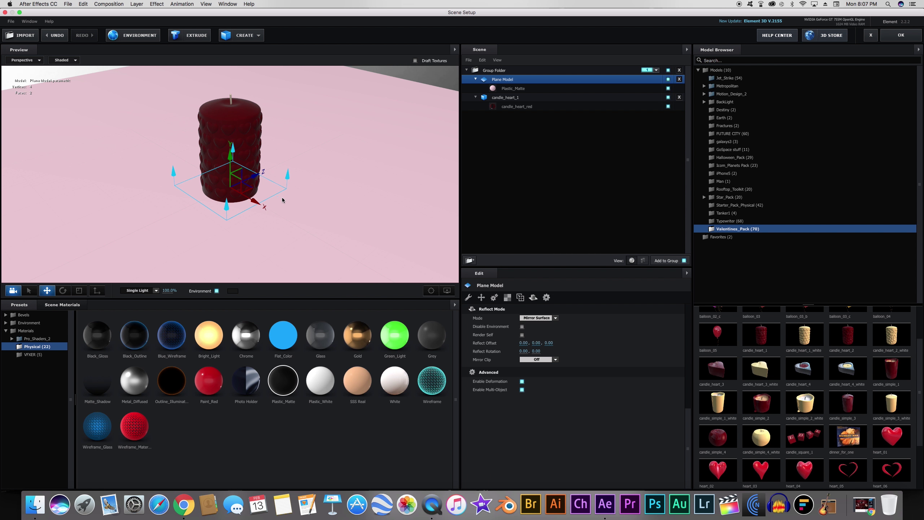
Step: Set the reflect mode of the candle_heart_1 model to Spherical
click(519, 101)
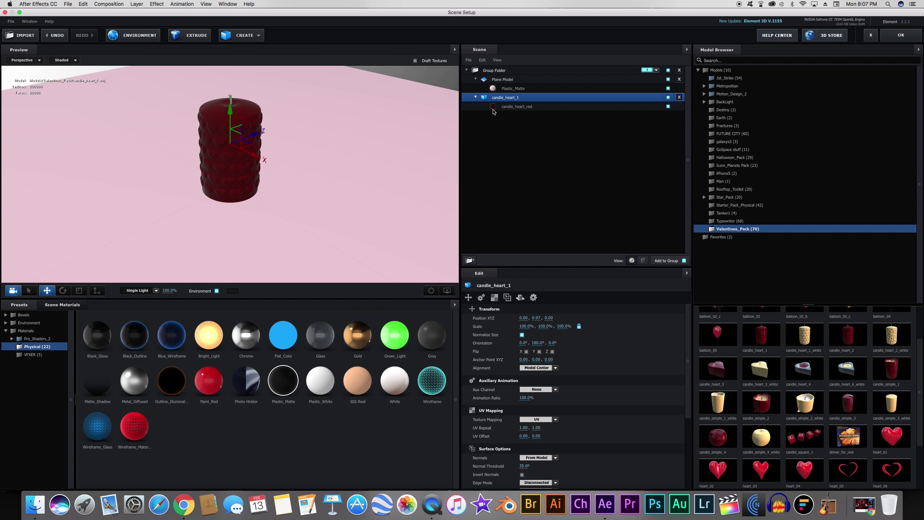
click(520, 297)
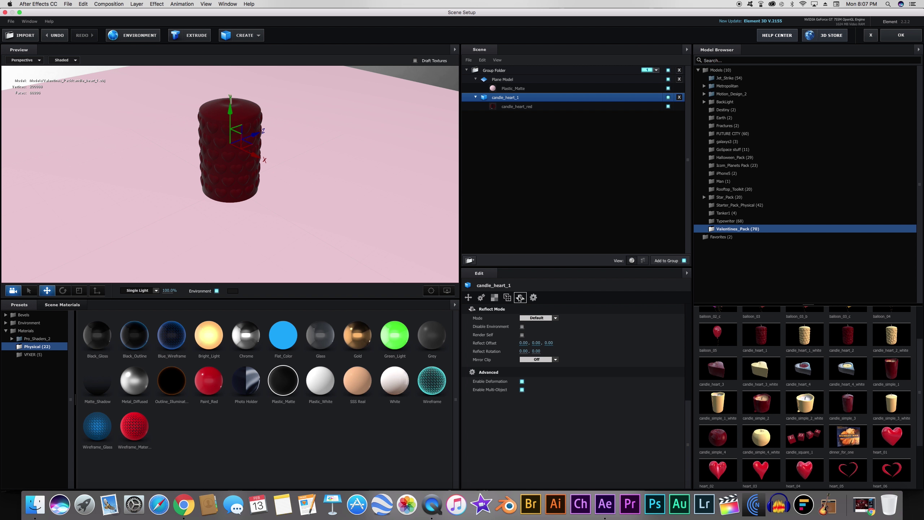
click(538, 318)
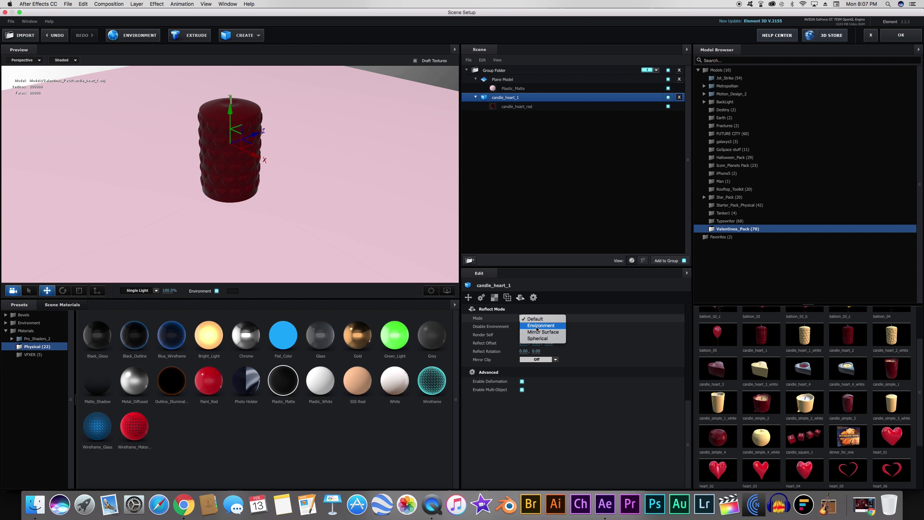
click(538, 339)
Step: Raise the glossiness of the floor plane's Plastic_Matte material to 95%
drag(306, 186, 334, 185)
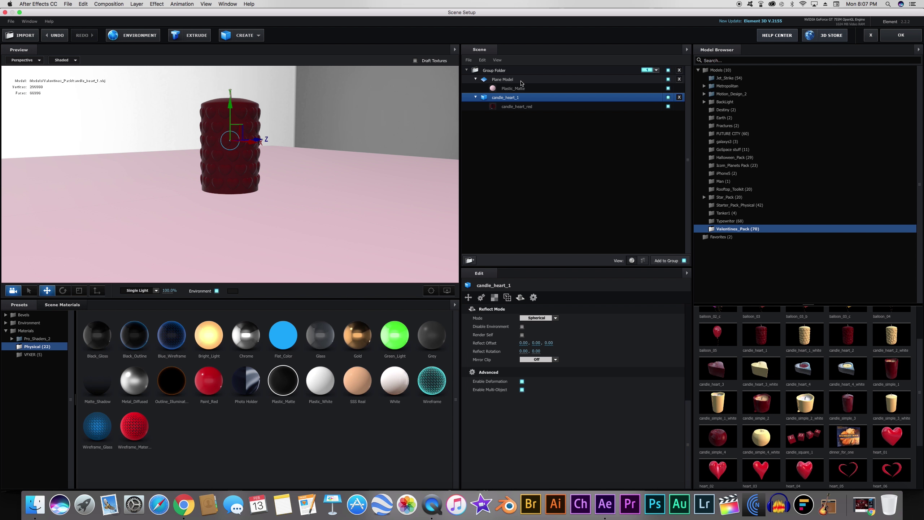
click(518, 89)
click(515, 80)
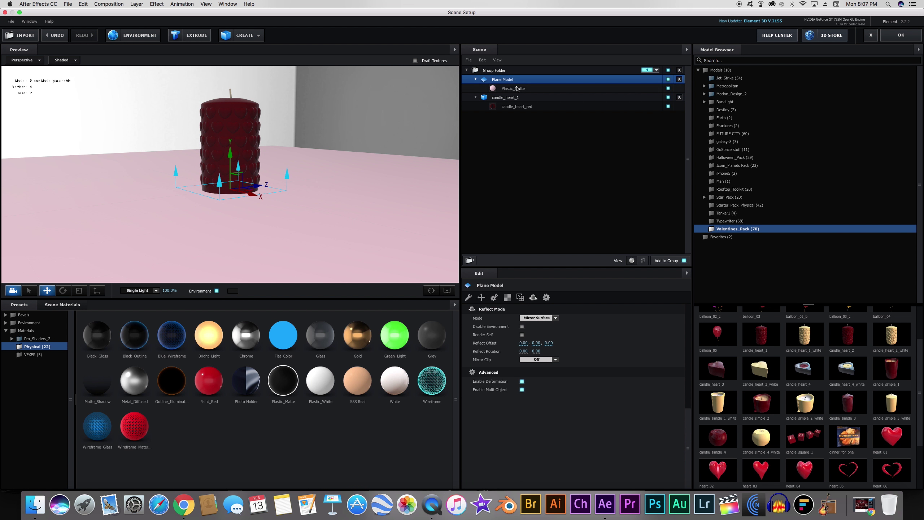
click(516, 88)
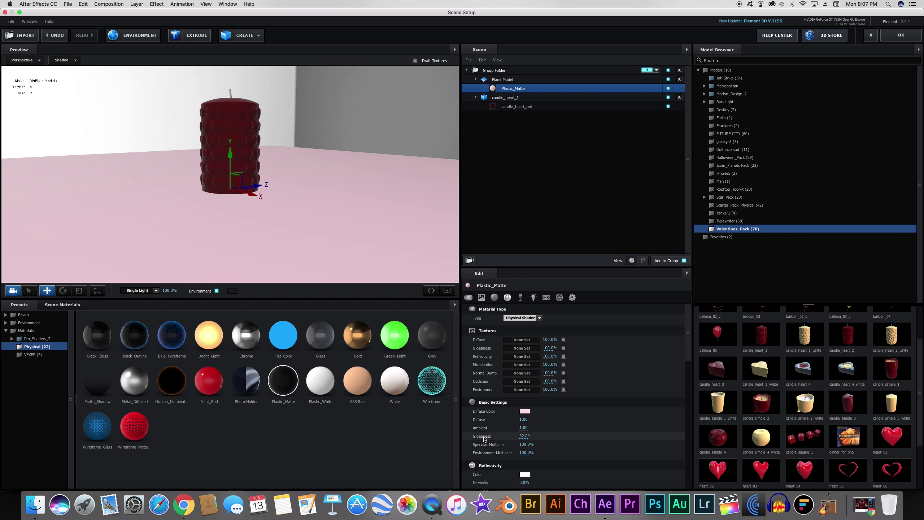
drag(511, 437, 531, 437)
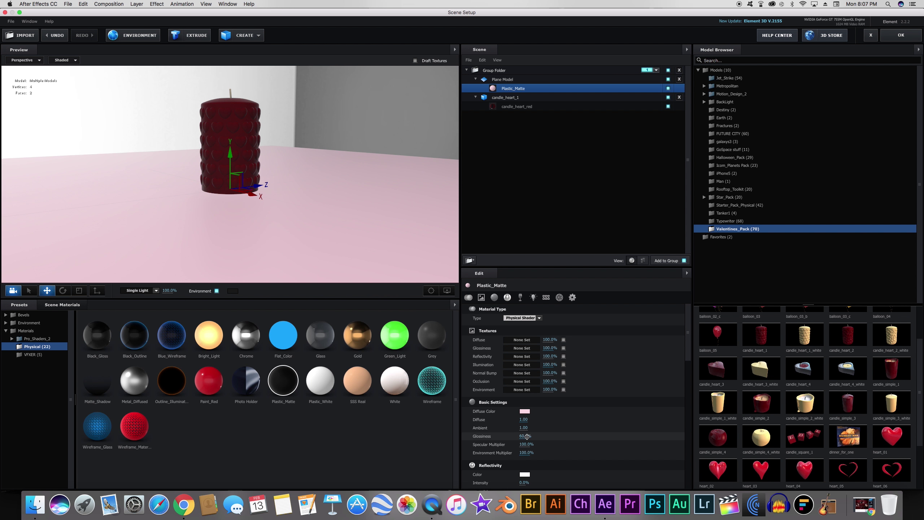
click(526, 437)
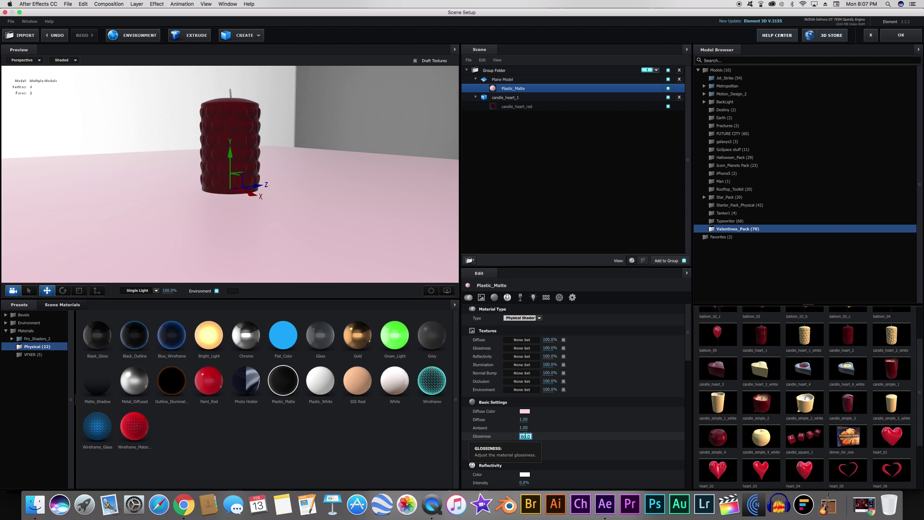
text(95)
key(Return)
drag(378, 219, 380, 220)
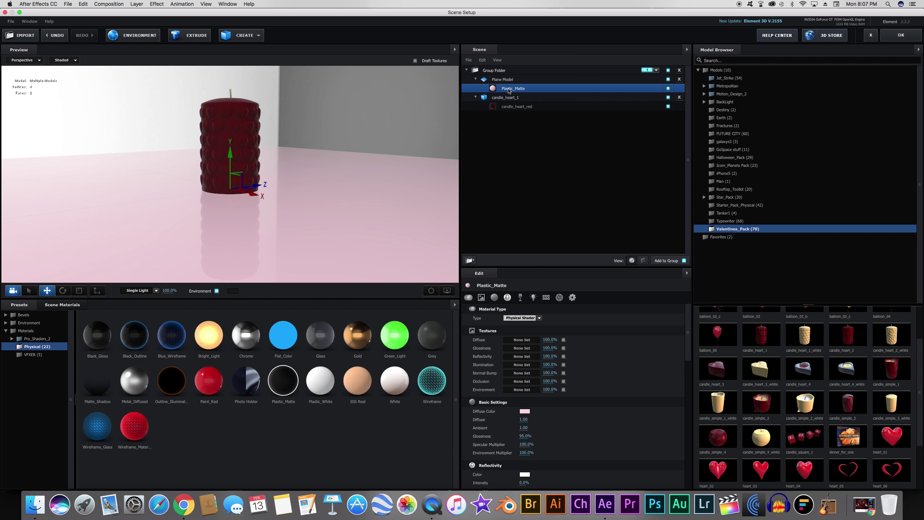
Step: Lighten the diffuse color of the floor's Plastic_Matte material to a paler pink, FFE2EA
click(525, 411)
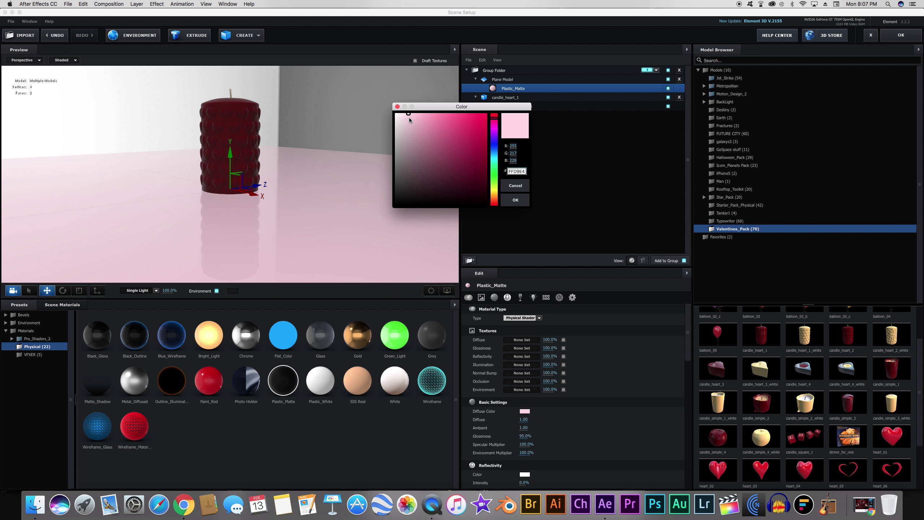
drag(410, 120, 406, 114)
click(513, 200)
mouse_move(369, 220)
mouse_down()
mouse_move(383, 235)
mouse_move(365, 221)
mouse_up()
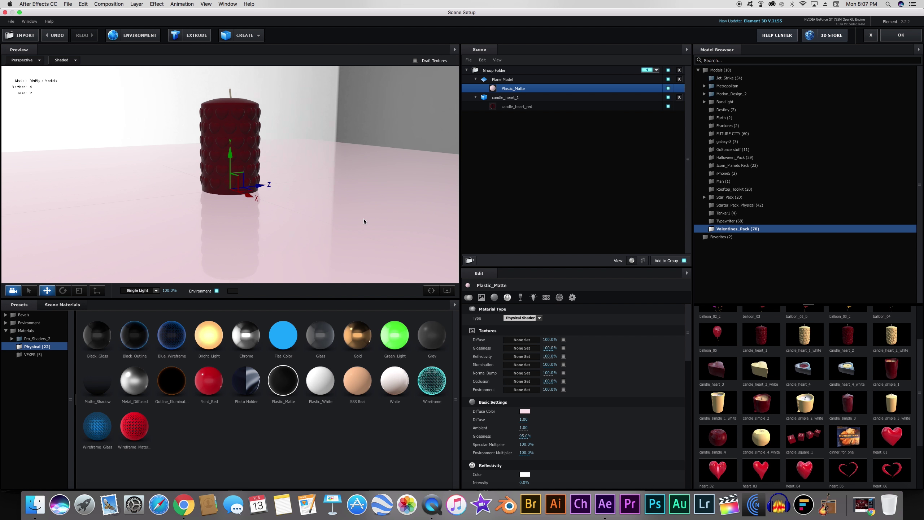
click(524, 411)
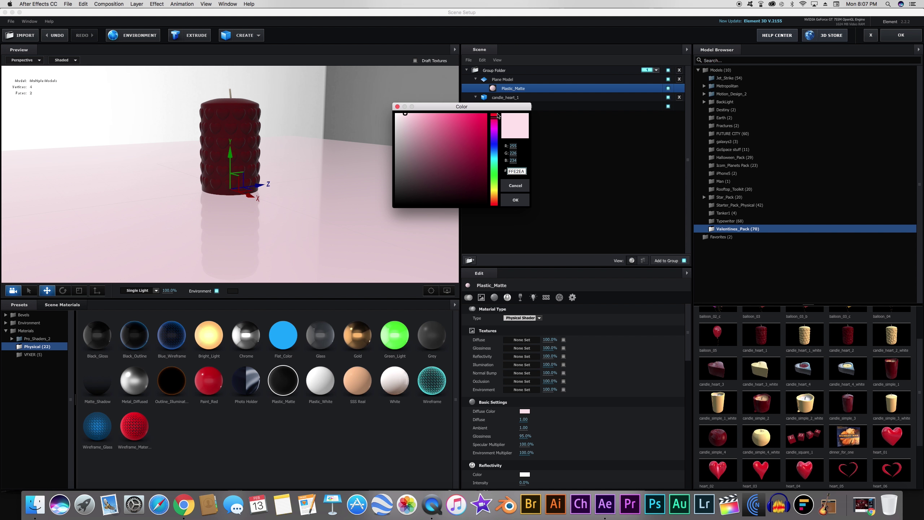
click(515, 200)
drag(384, 200, 355, 200)
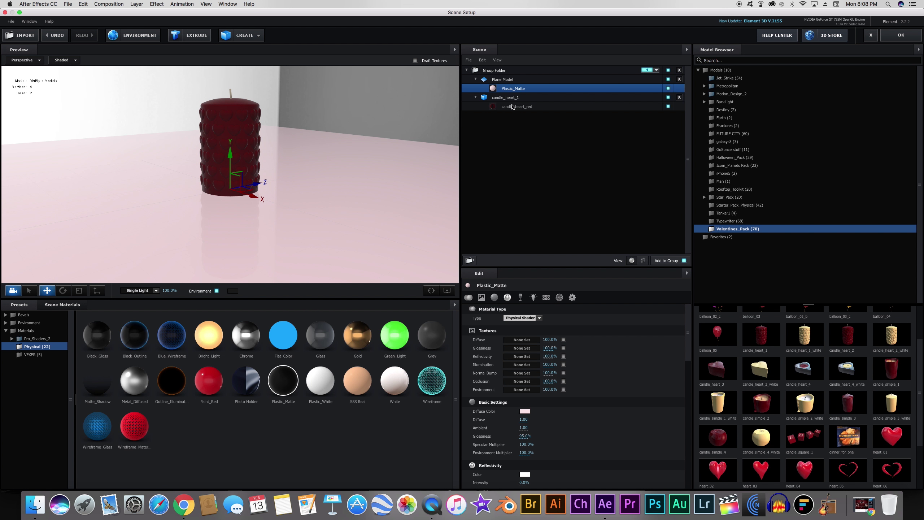
Step: Brighten the candle_heart_red material's diffuse texture to about 64% brightness and apply the scene setup to the composition
click(509, 106)
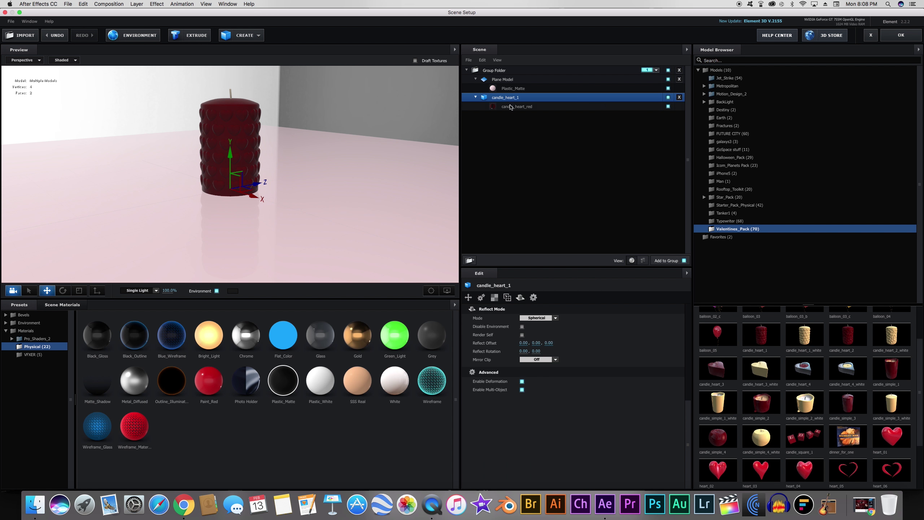
click(521, 339)
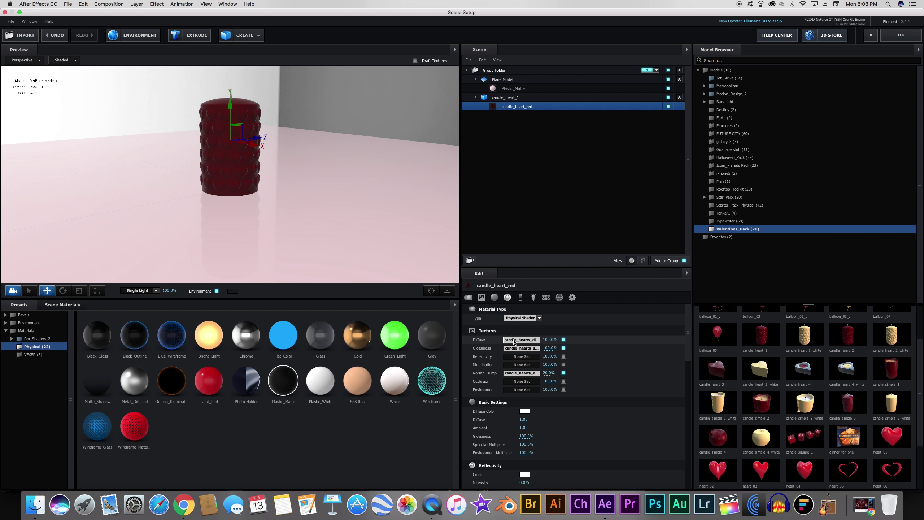
drag(399, 145, 417, 147)
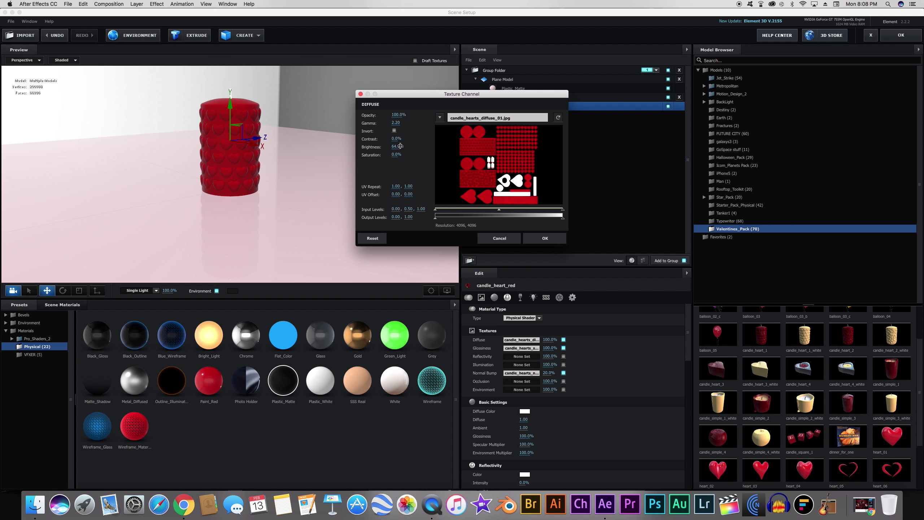
click(562, 241)
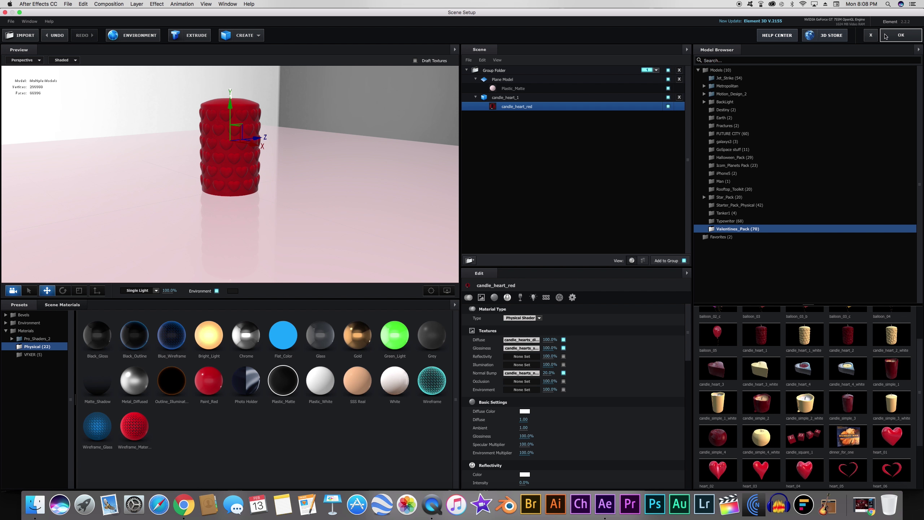
click(886, 35)
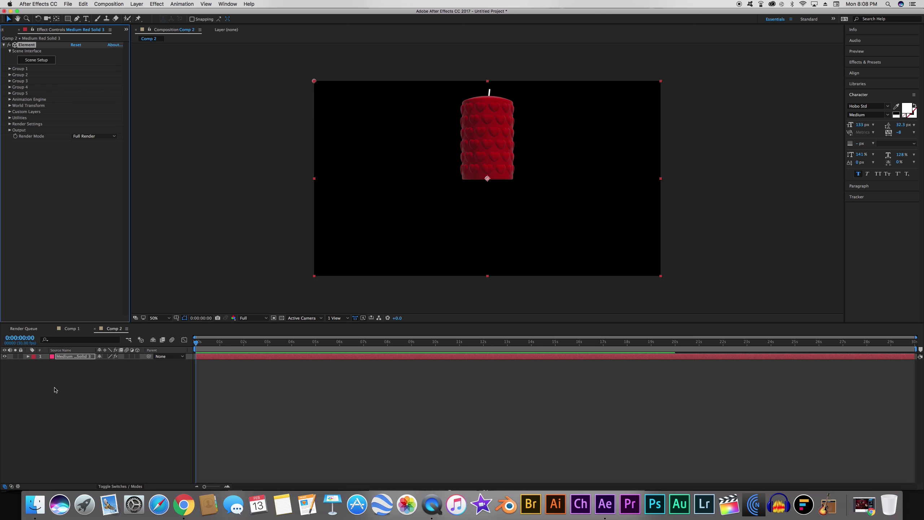
Step: Add a two-node camera with the 50mm preset to the composition
right_click(68, 379)
mouse_move(77, 383)
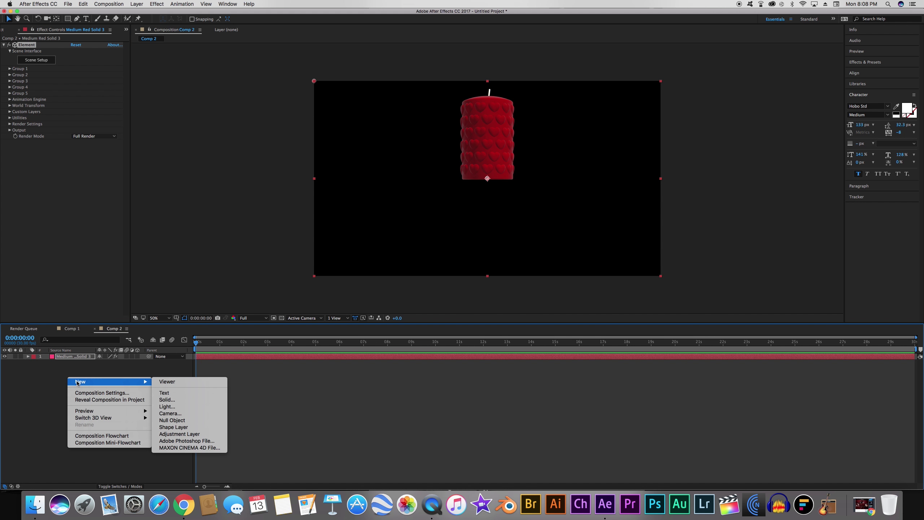
click(169, 413)
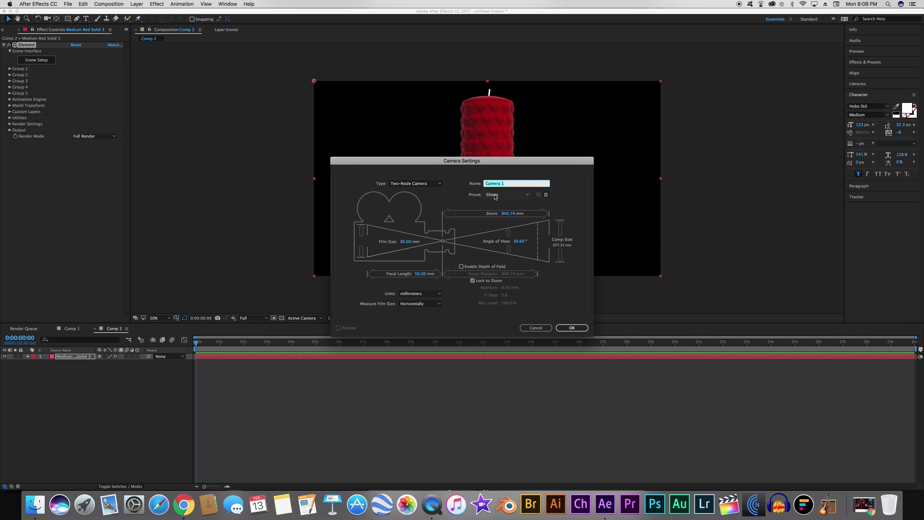
click(571, 328)
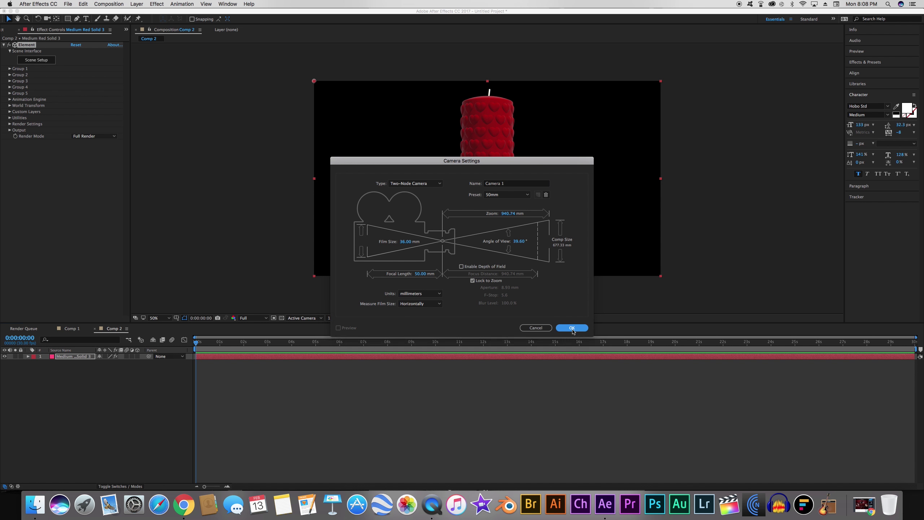
Step: Orbit the camera upward to look slightly down on the candle and the pink floor
key(c)
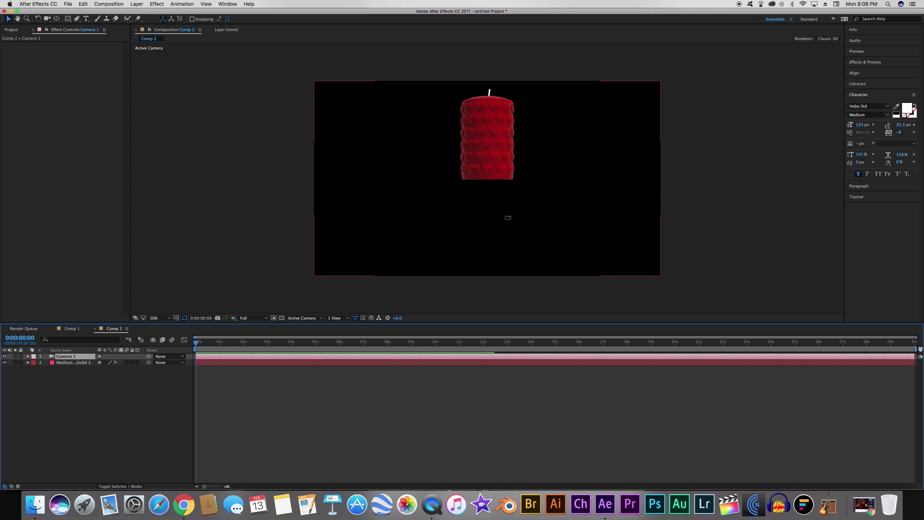
drag(505, 216, 496, 229)
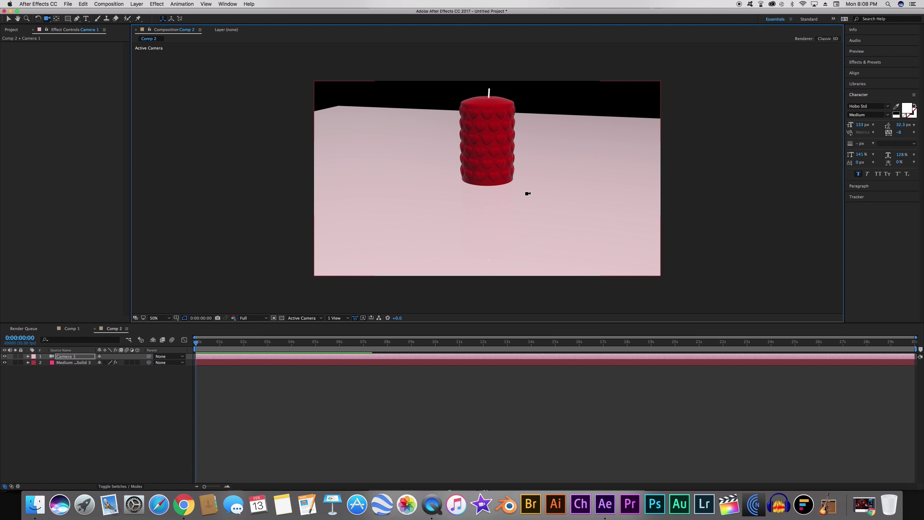
mouse_move(526, 194)
mouse_down()
mouse_move(511, 205)
mouse_move(526, 191)
mouse_move(520, 216)
mouse_move(521, 206)
mouse_up()
drag(517, 206, 508, 240)
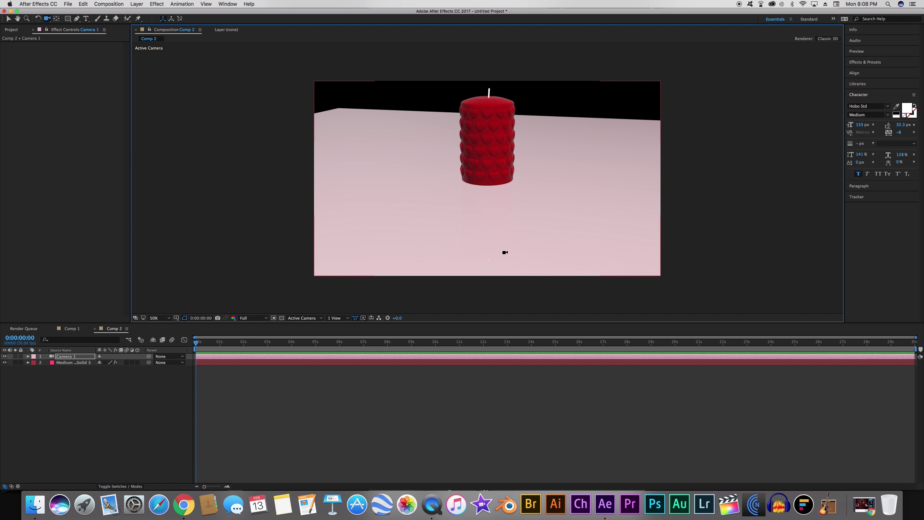
Step: Add a white point light with 200% intensity to the composition
right_click(96, 391)
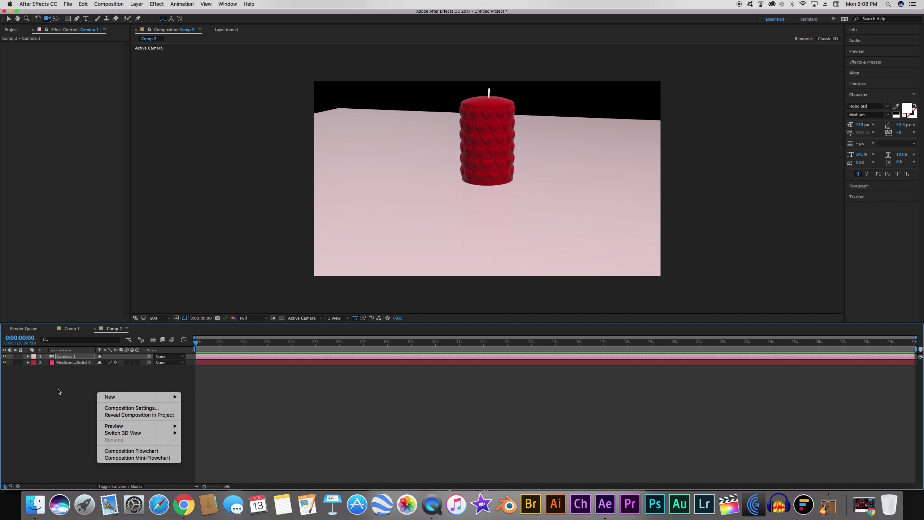
click(76, 384)
right_click(88, 385)
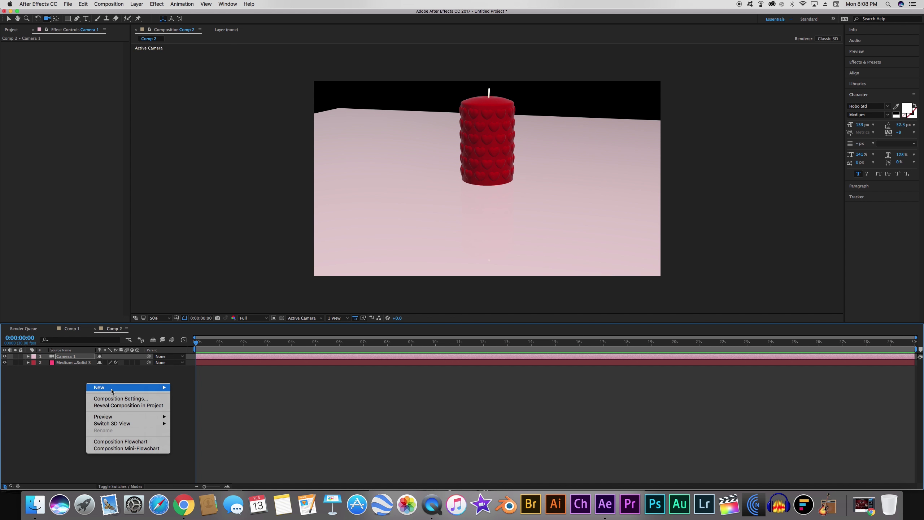
mouse_move(109, 387)
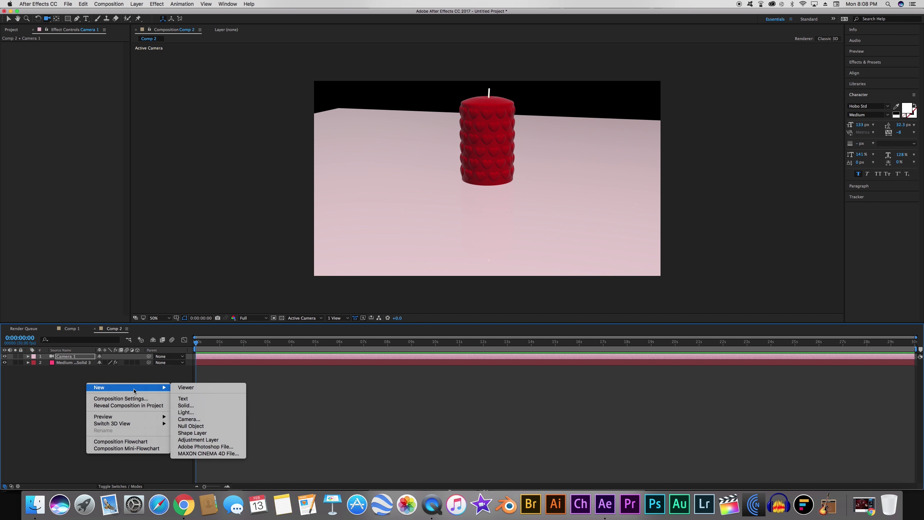
click(186, 402)
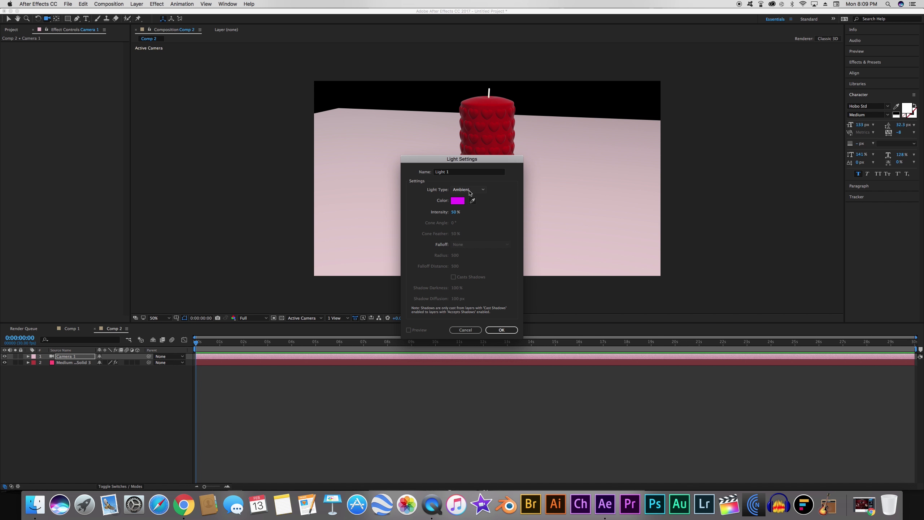
click(471, 190)
click(469, 211)
click(455, 213)
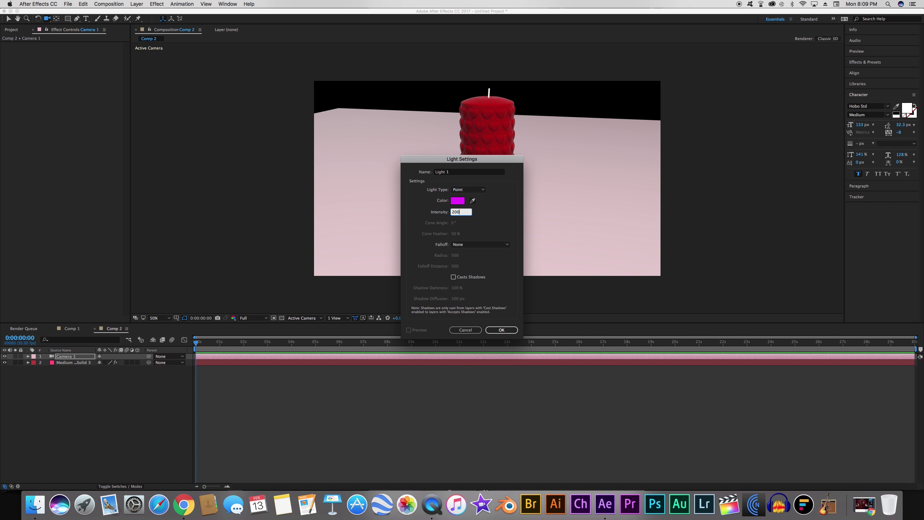
click(455, 202)
drag(169, 209, 103, 170)
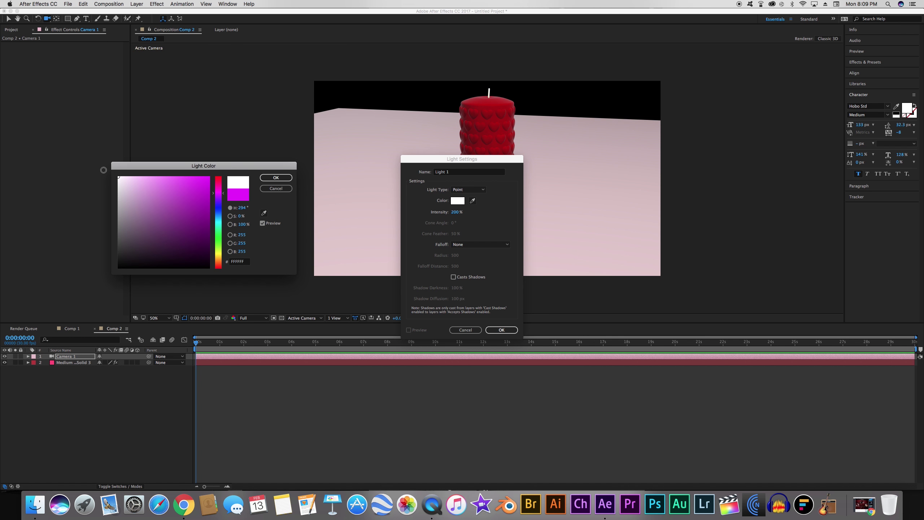
click(273, 178)
click(490, 330)
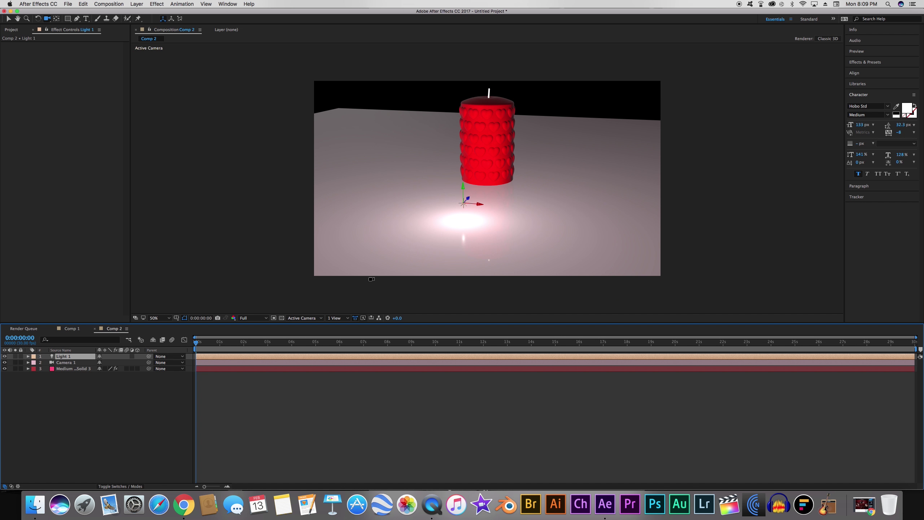
Step: Move the point light far to the candle's right, well outside the composition frame, so it lights the scene from the side
key(v)
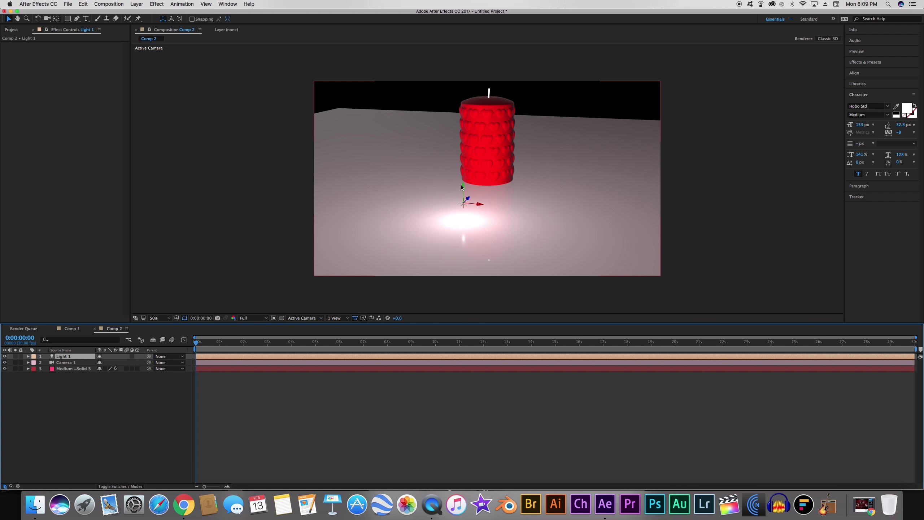
drag(462, 186, 674, 156)
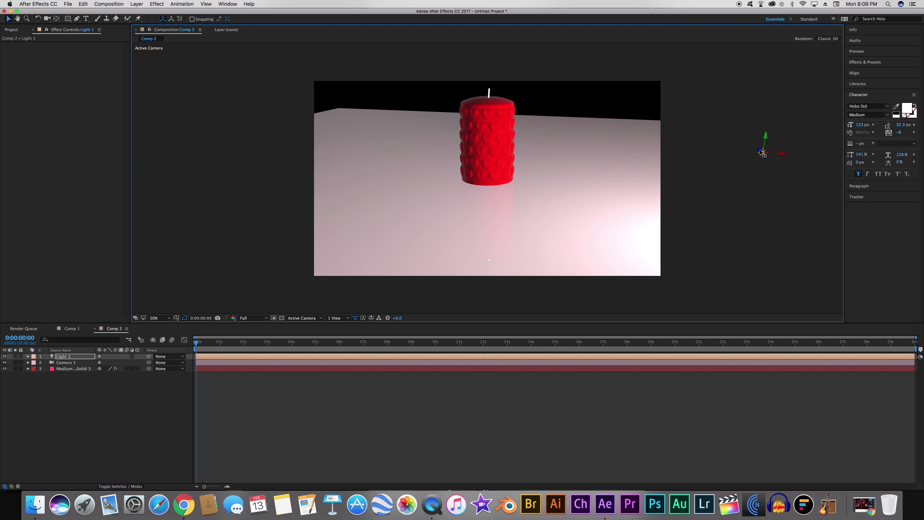
drag(763, 153, 827, 150)
key(comma)
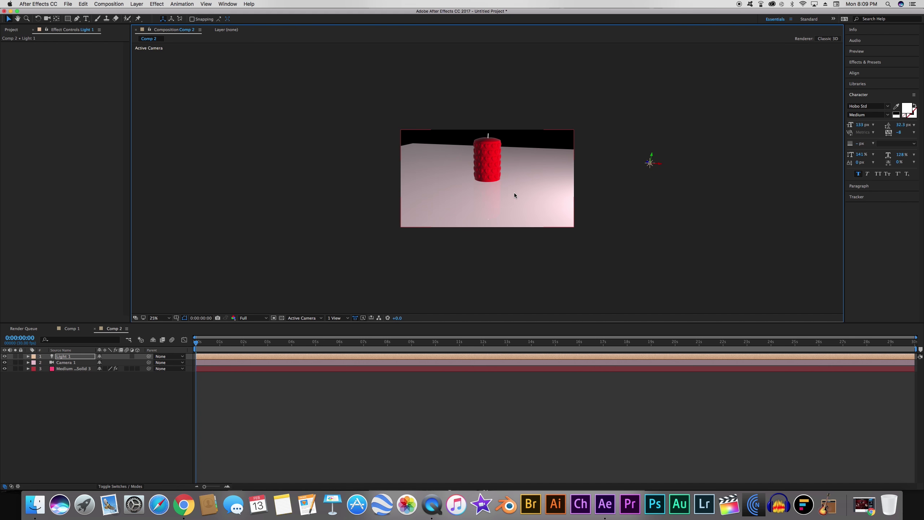
drag(651, 163, 662, 170)
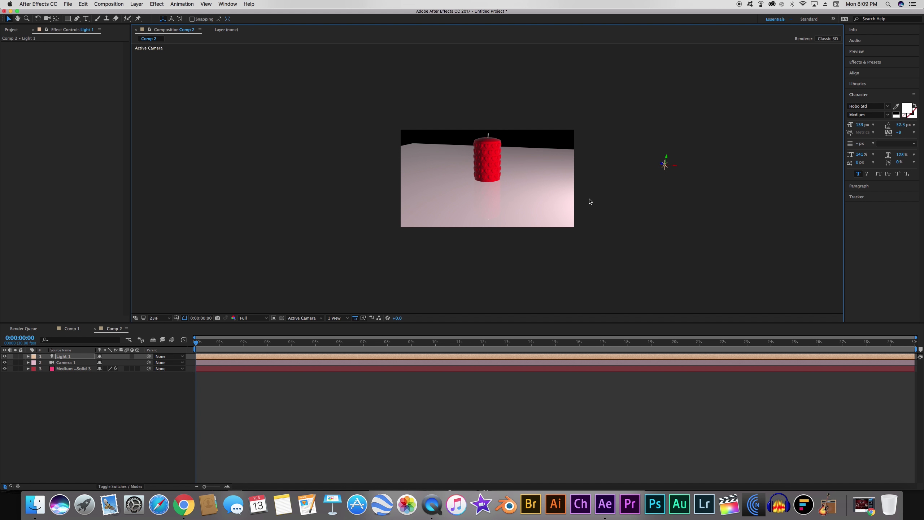
Step: Add an ambient light with 50% intensity and the pink colour FF28A4 to the composition
right_click(87, 392)
mouse_move(158, 398)
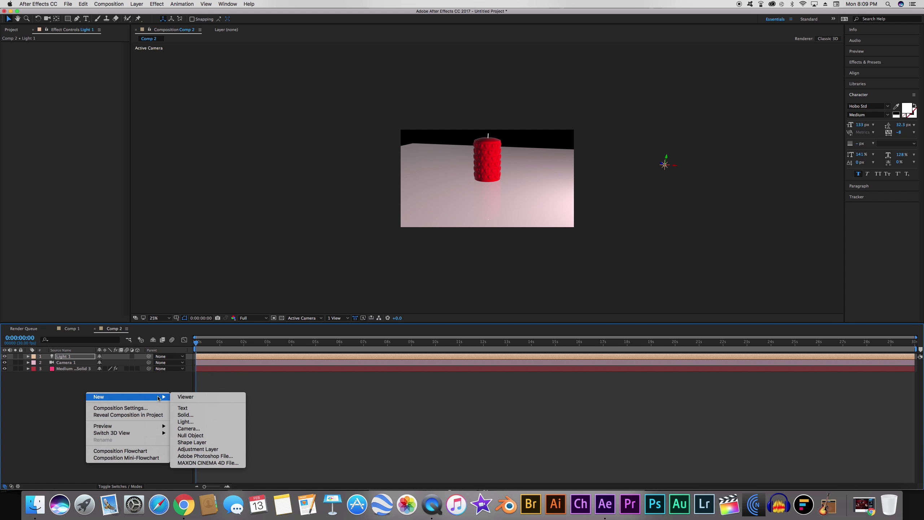
click(181, 421)
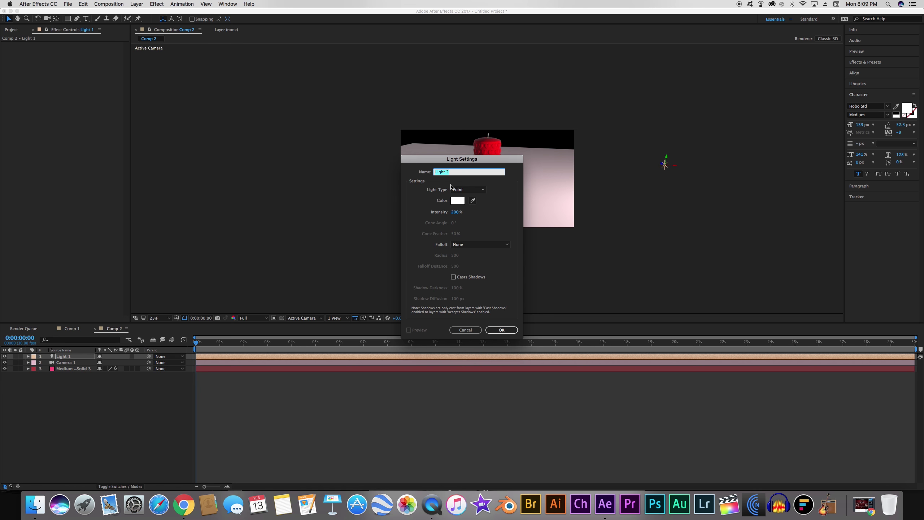
click(460, 189)
click(455, 214)
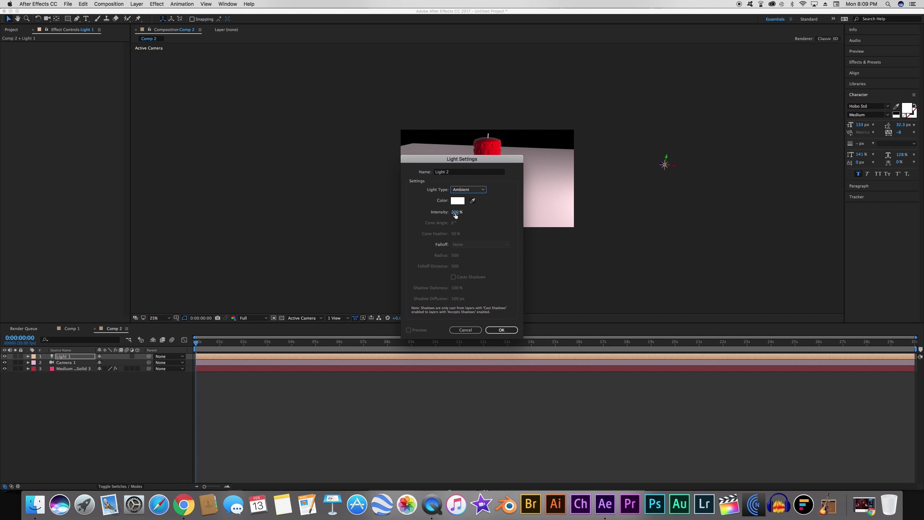
click(456, 213)
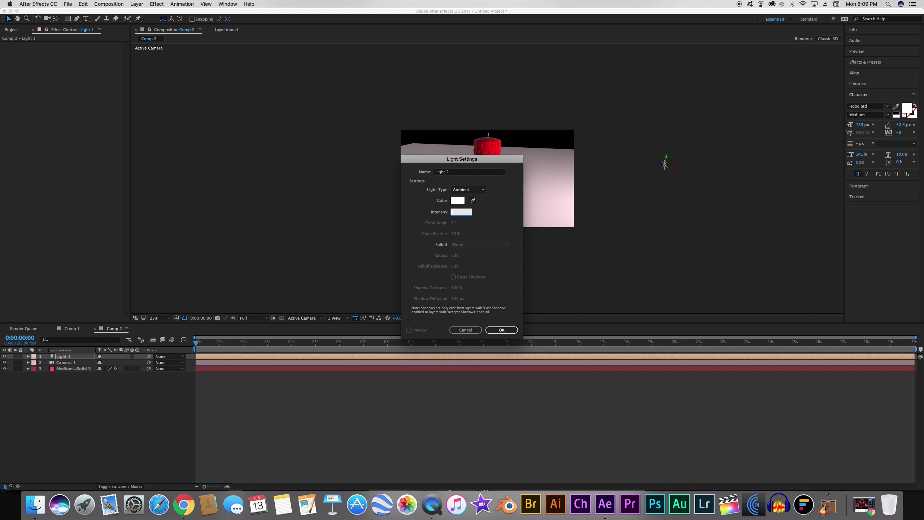
click(458, 200)
drag(157, 199, 195, 176)
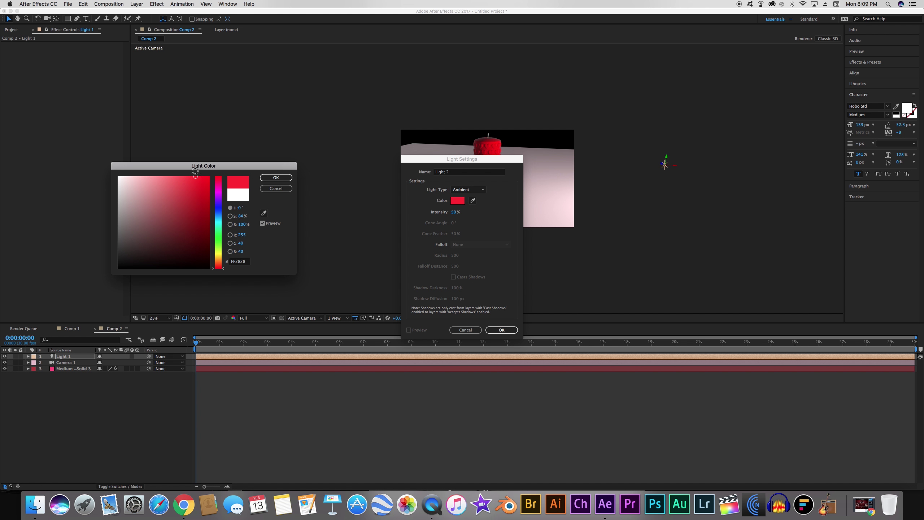
click(221, 193)
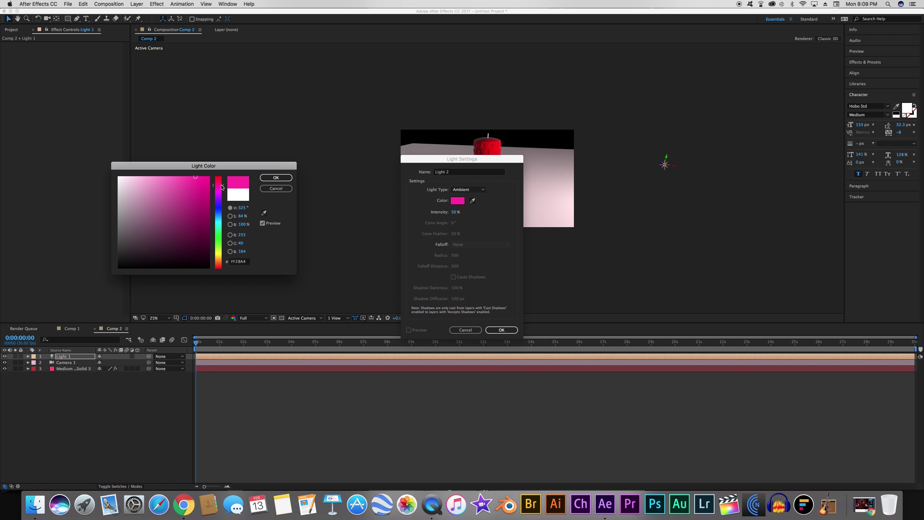
click(276, 177)
click(501, 331)
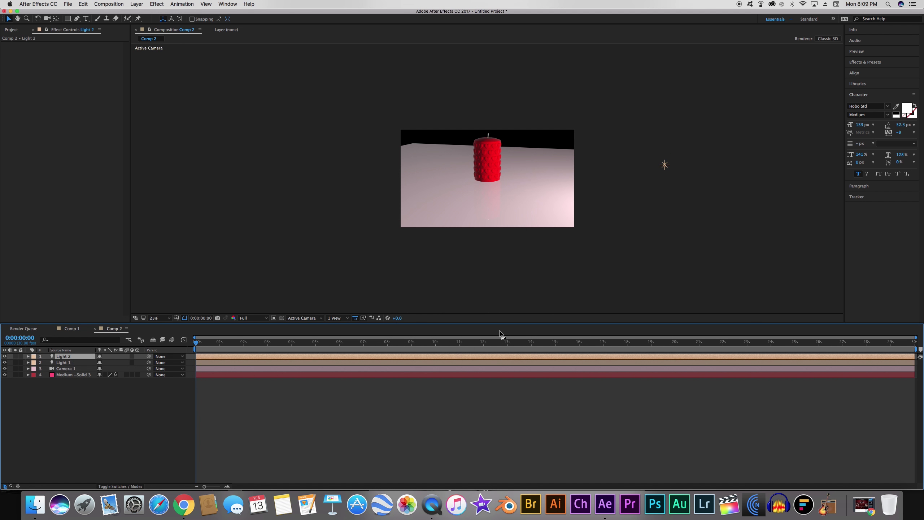
Step: Set the ambient light's intensity to 25%
key(period)
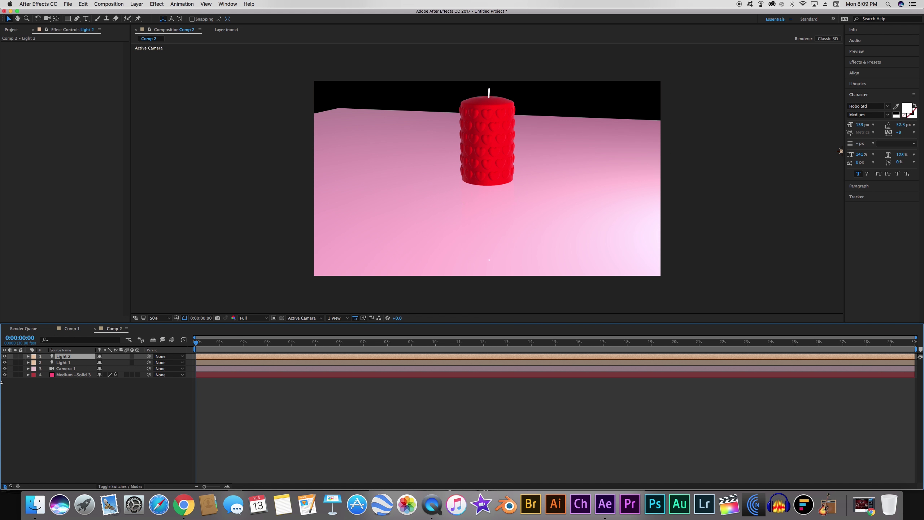
double_click(63, 357)
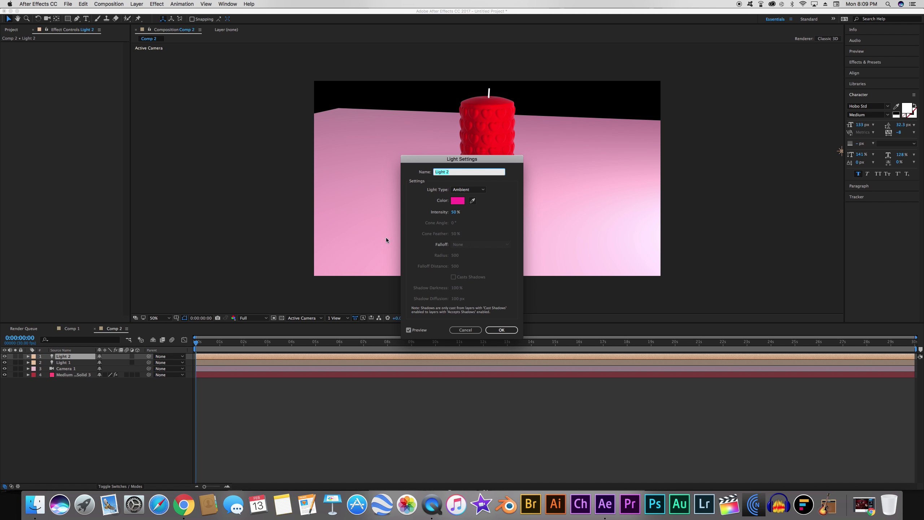
click(455, 213)
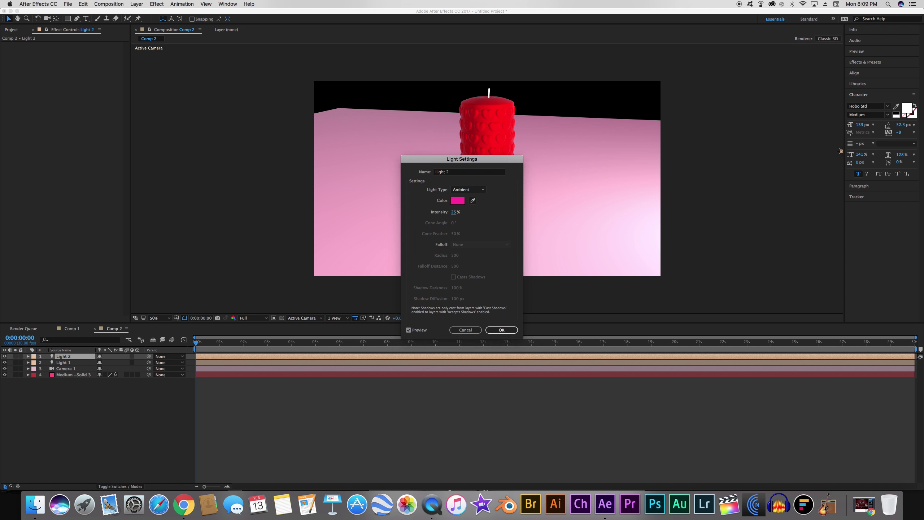
key(Return)
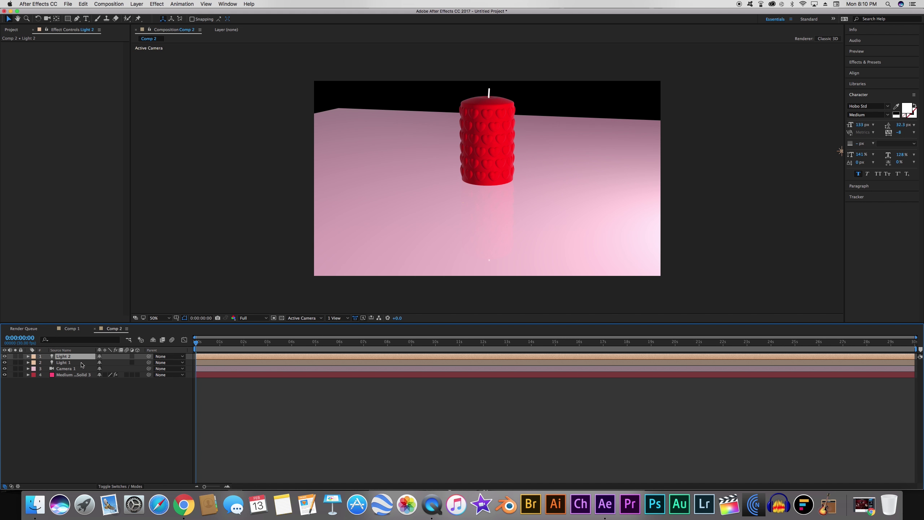
Step: Duplicate the white point light and move the copy to the opposite side of the candle, just outside the composition frame
key(comma)
click(67, 363)
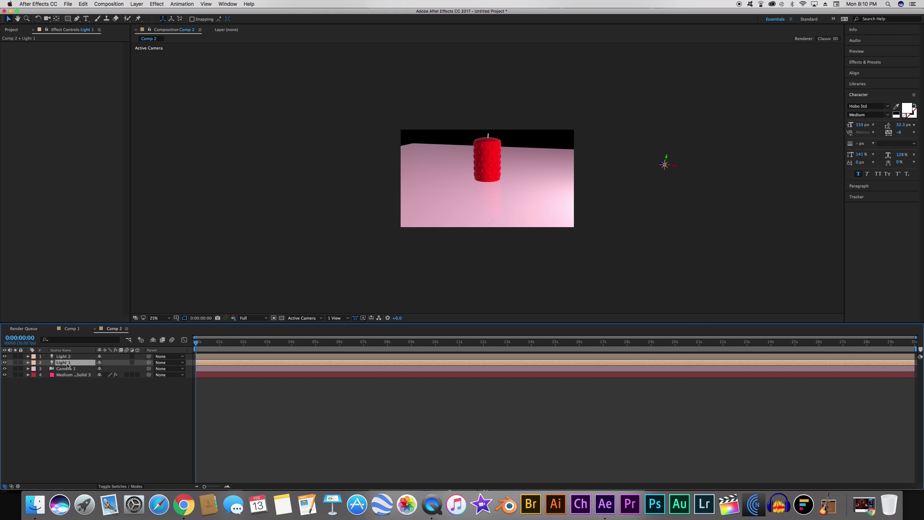
key(super+d)
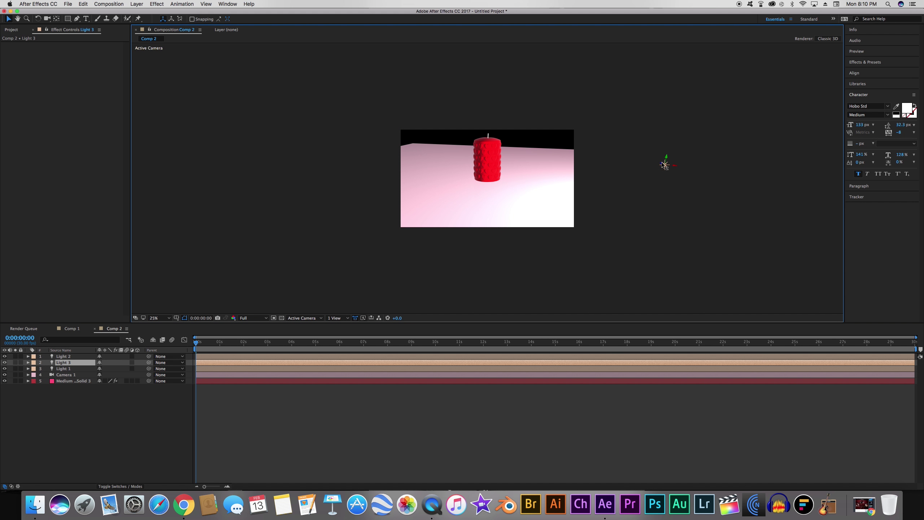
drag(661, 164, 683, 220)
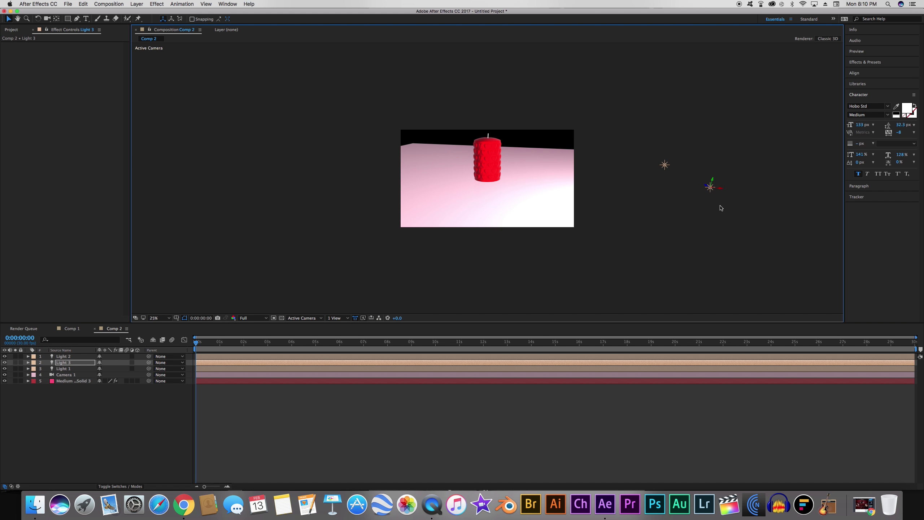
drag(553, 191, 578, 195)
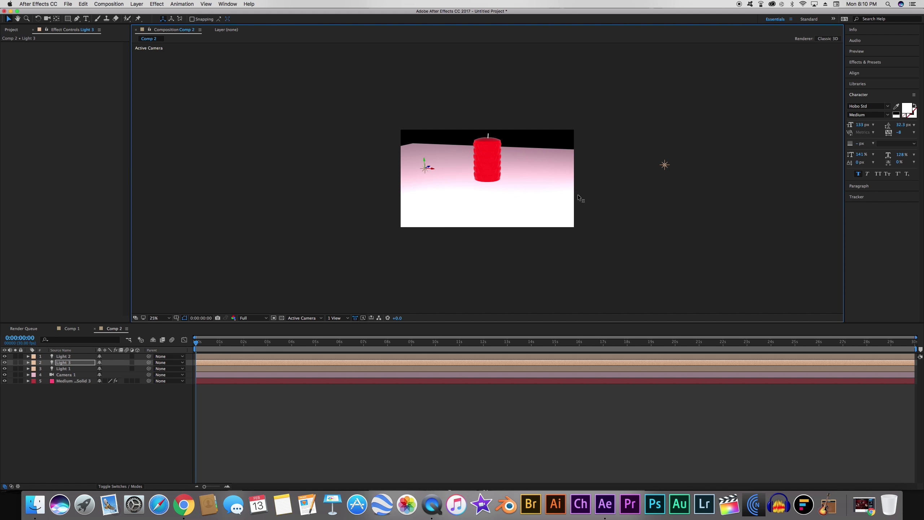
drag(429, 168, 386, 188)
Step: Set the duplicated point light's intensity to 50% and its colour to pink FF337D
click(61, 364)
double_click(61, 364)
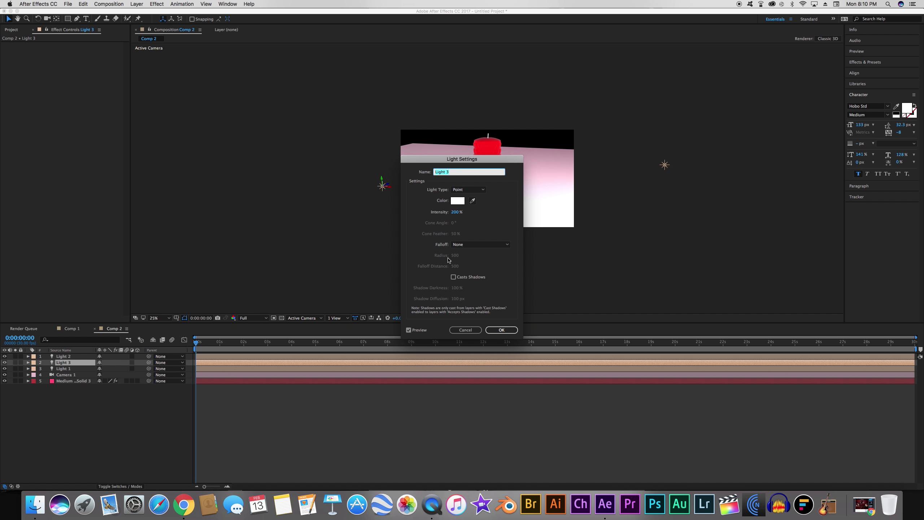
click(455, 212)
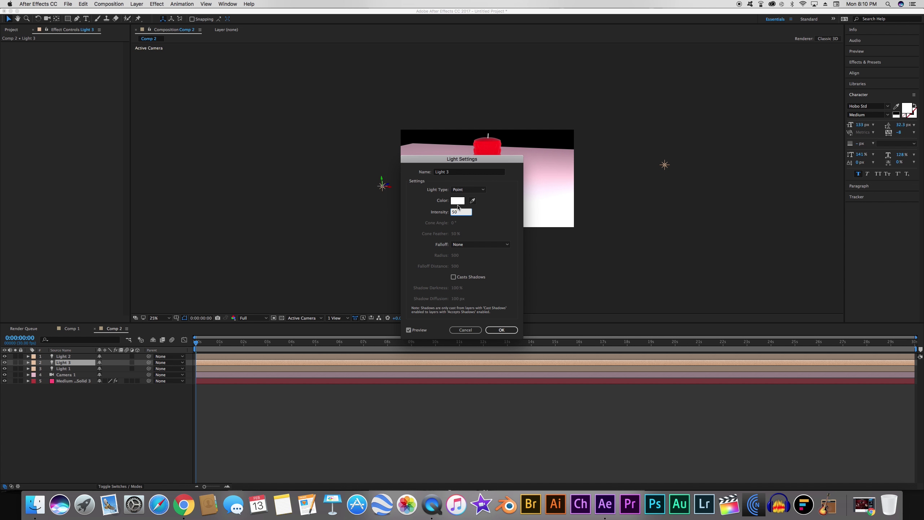
click(458, 203)
drag(147, 196, 191, 171)
click(219, 189)
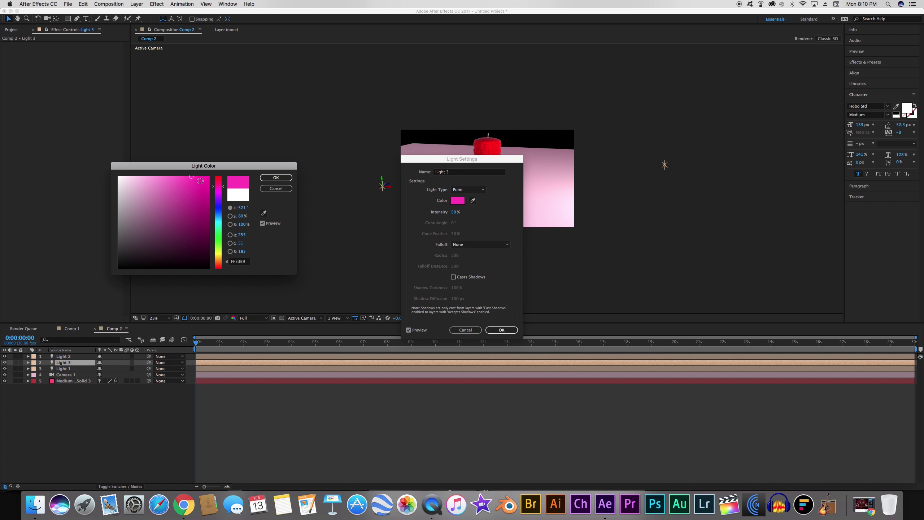
click(218, 185)
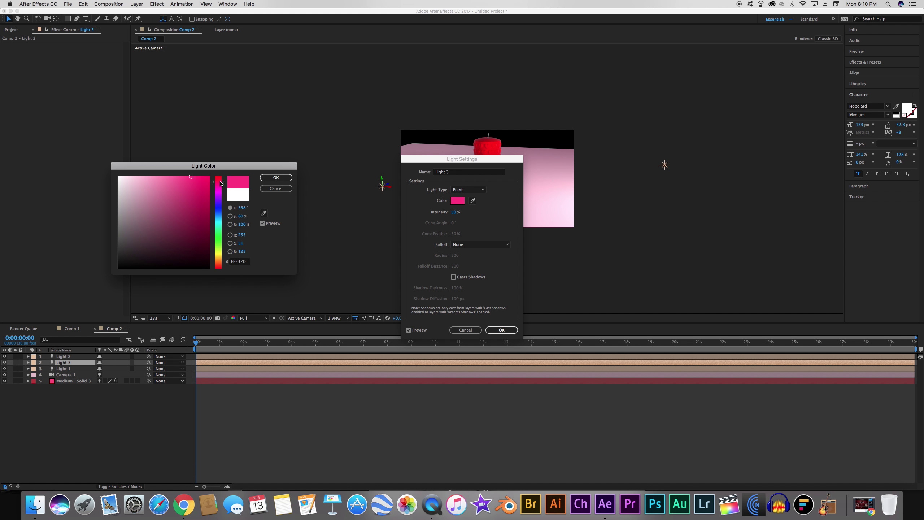
click(276, 177)
click(501, 330)
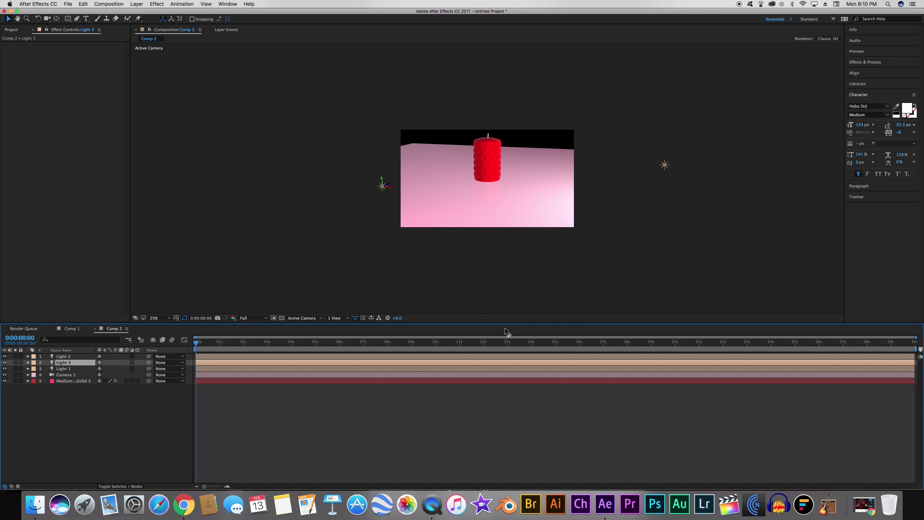
Step: Move the pink point light below the composition frame and orbit the camera sideways around the candle
drag(388, 187, 499, 216)
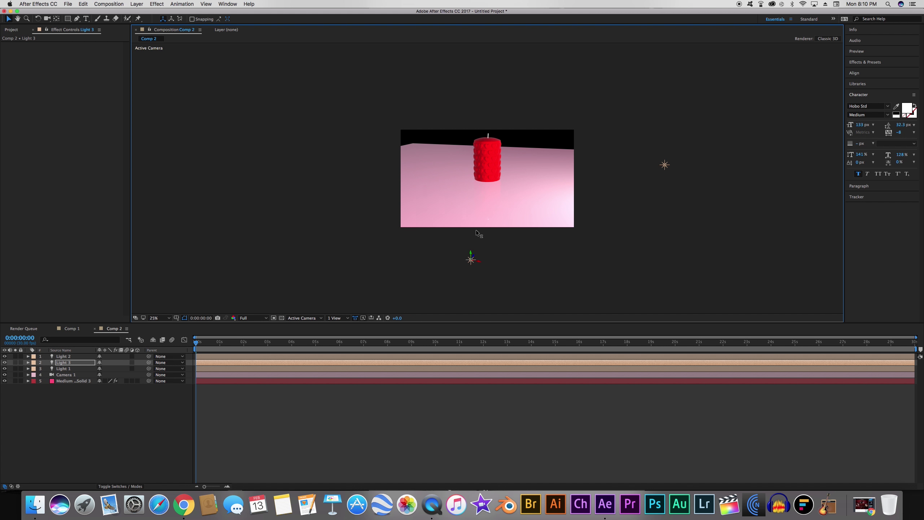
key(period)
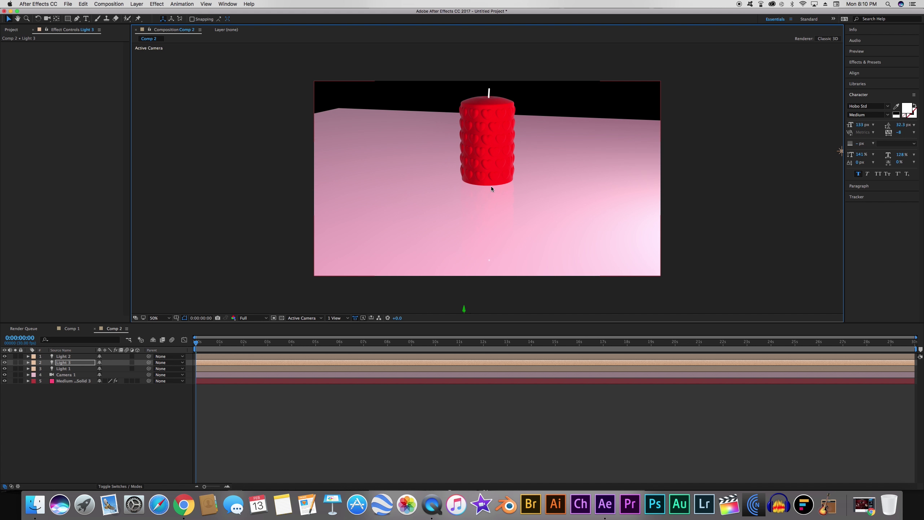
key(c)
click(490, 185)
drag(490, 186, 480, 185)
key(c)
Step: Add a 1920 x 1080 px solid in pinkish red FF1752 and place it beneath all other layers as the background
right_click(190, 414)
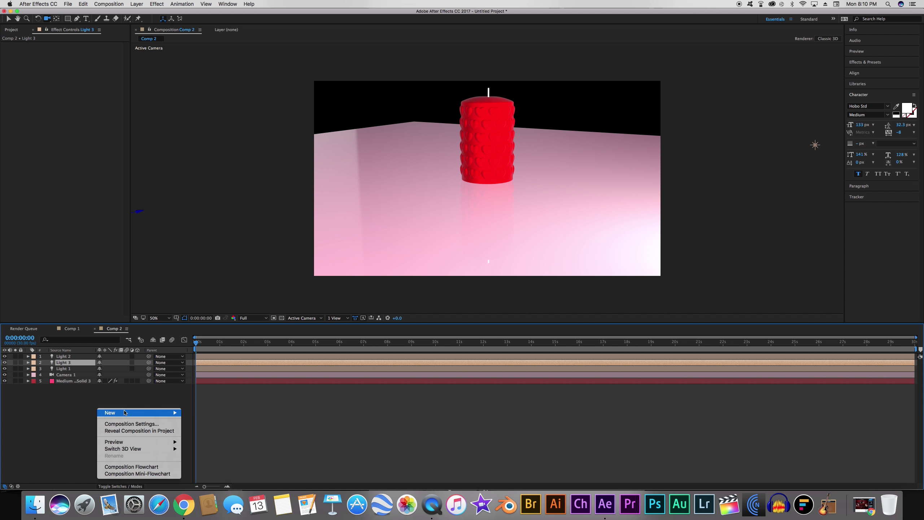
mouse_move(162, 413)
click(221, 431)
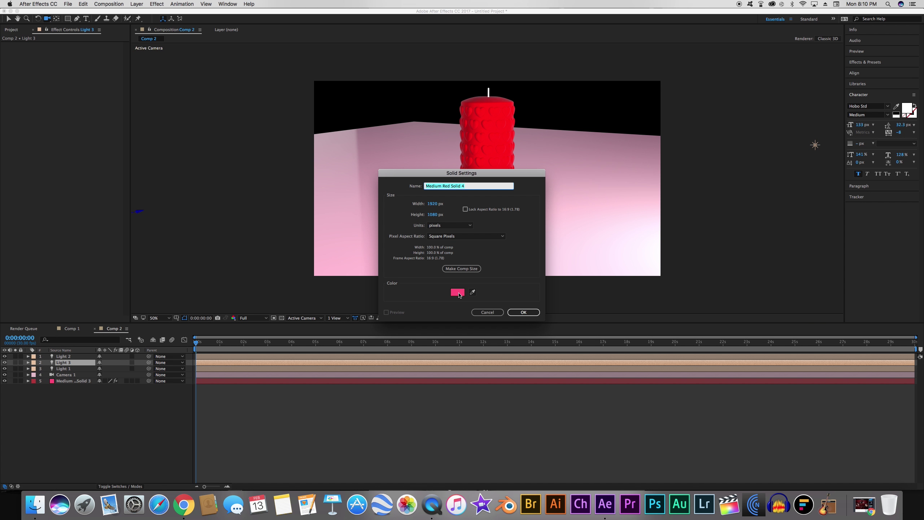
click(458, 293)
drag(199, 193, 198, 169)
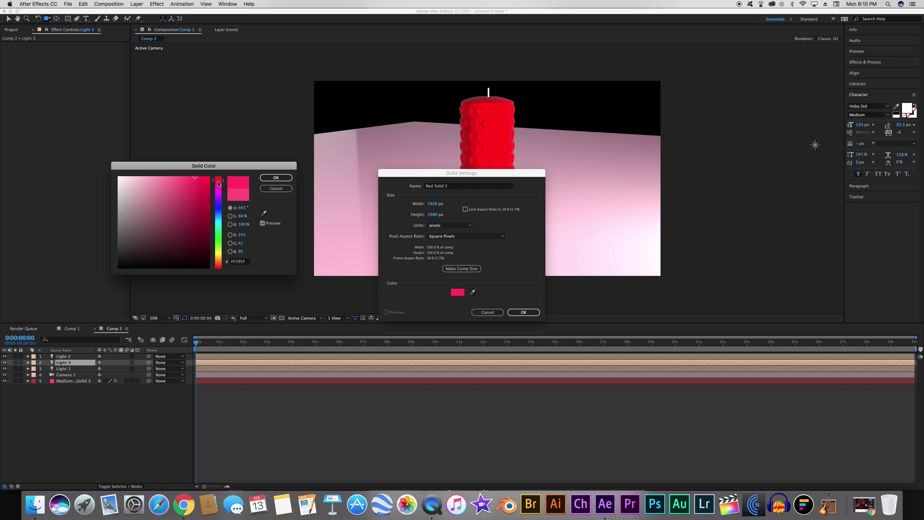
click(269, 178)
drag(207, 179, 201, 175)
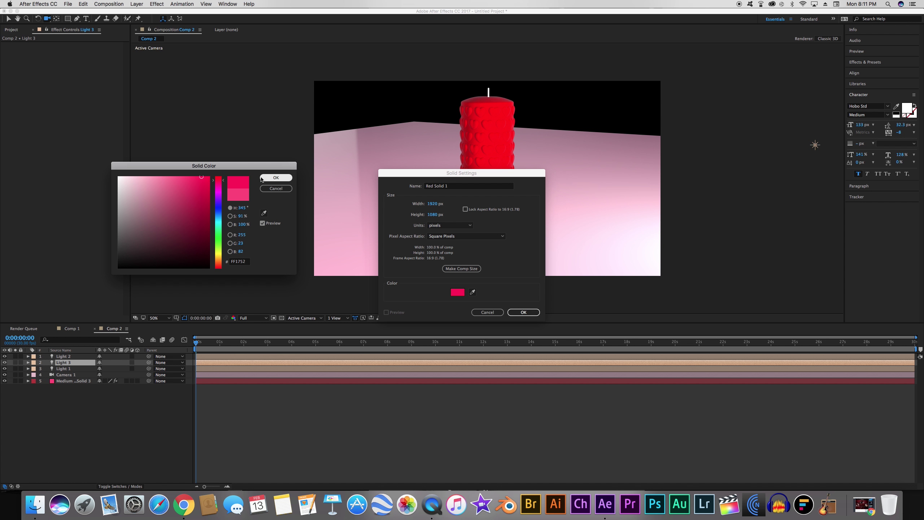
click(276, 178)
click(524, 312)
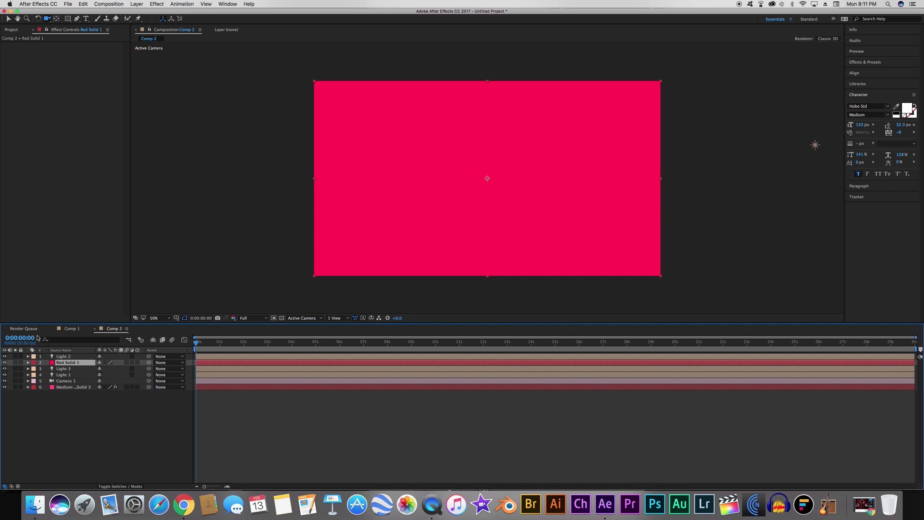
drag(65, 364, 70, 401)
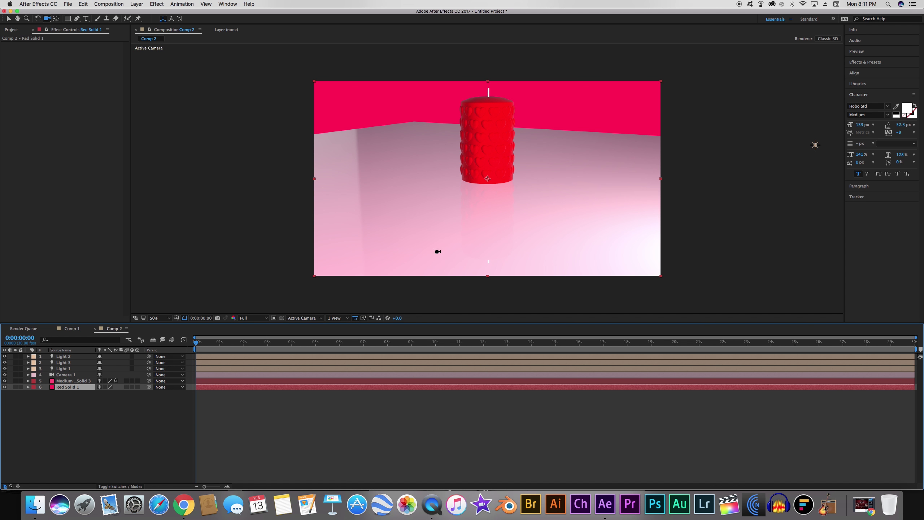
Step: Move the white point light farther away from the candle to soften the bright spot on the floor
click(461, 213)
drag(461, 213, 459, 215)
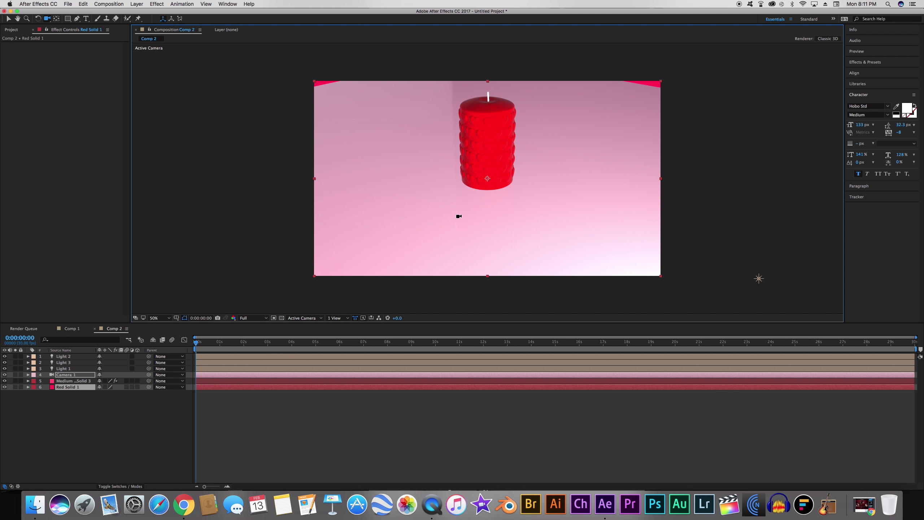
click(62, 368)
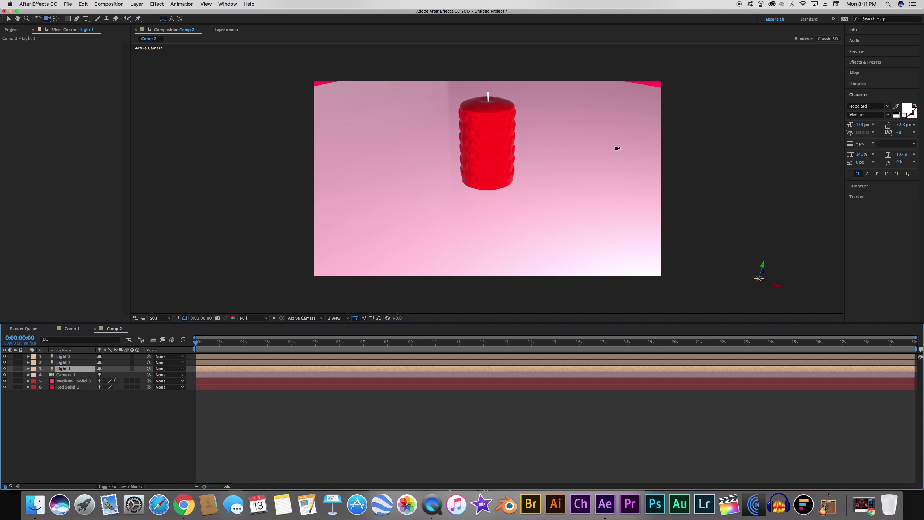
key(v)
scroll(598, 215, down, 2)
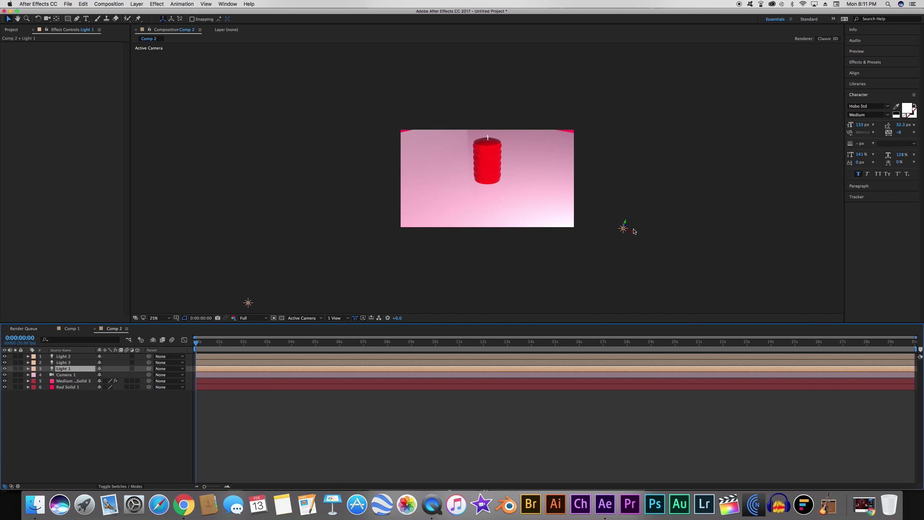
drag(654, 241, 662, 245)
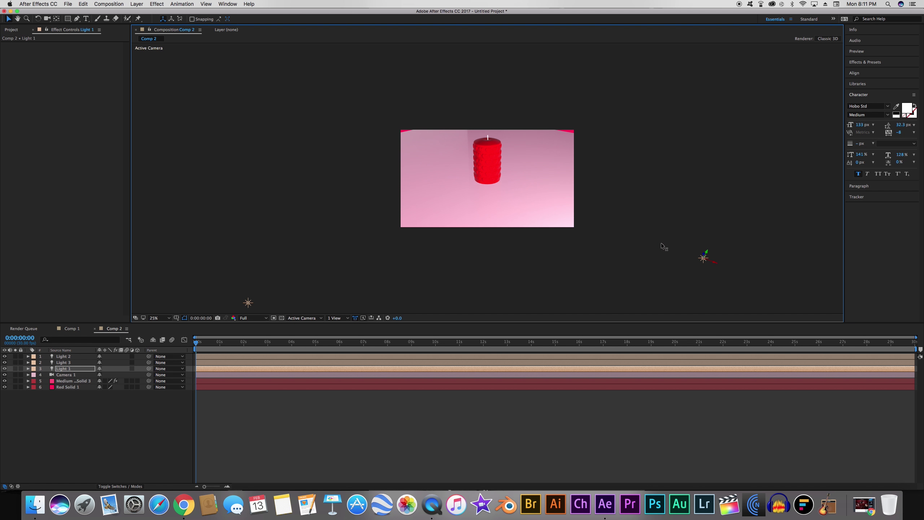
Step: Set the white point light's intensity to 150%
double_click(64, 369)
click(456, 213)
text(150)
key(Return)
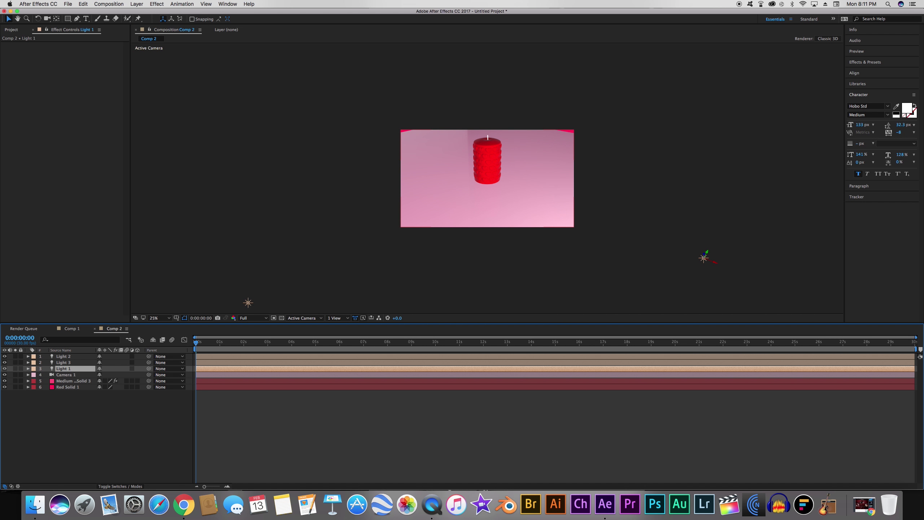
Step: Orbit the camera around the candle to a lower angle showing the red background and the floor reflection
key(period)
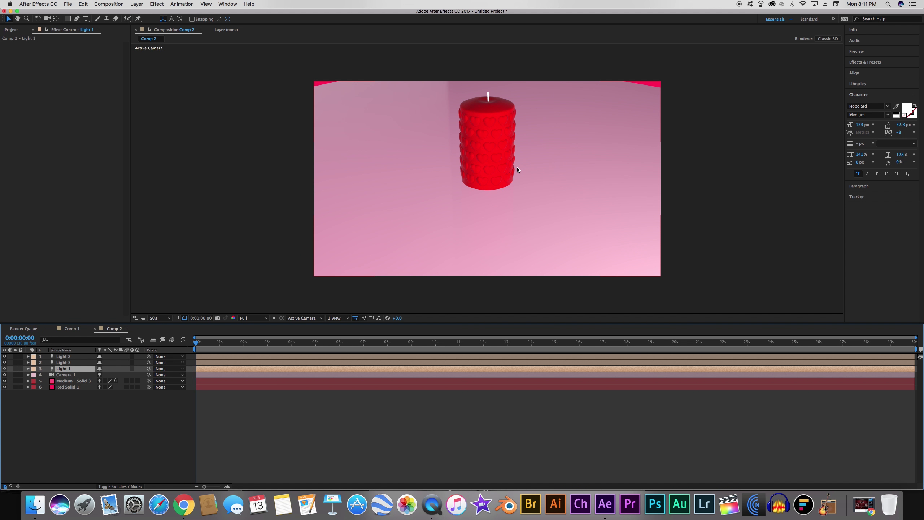
key(c)
drag(517, 169, 488, 163)
key(F2)
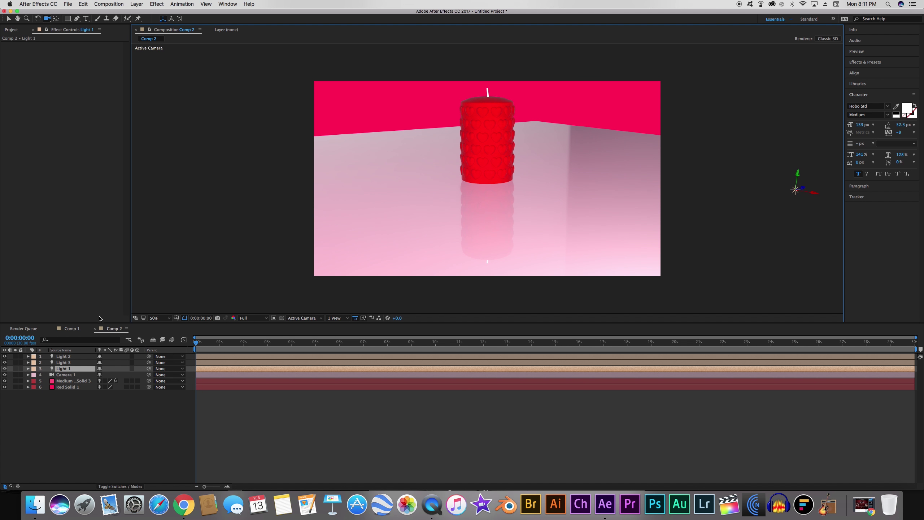
Step: Shift the hue of the background solid slightly toward magenta-red in its solid settings
click(64, 388)
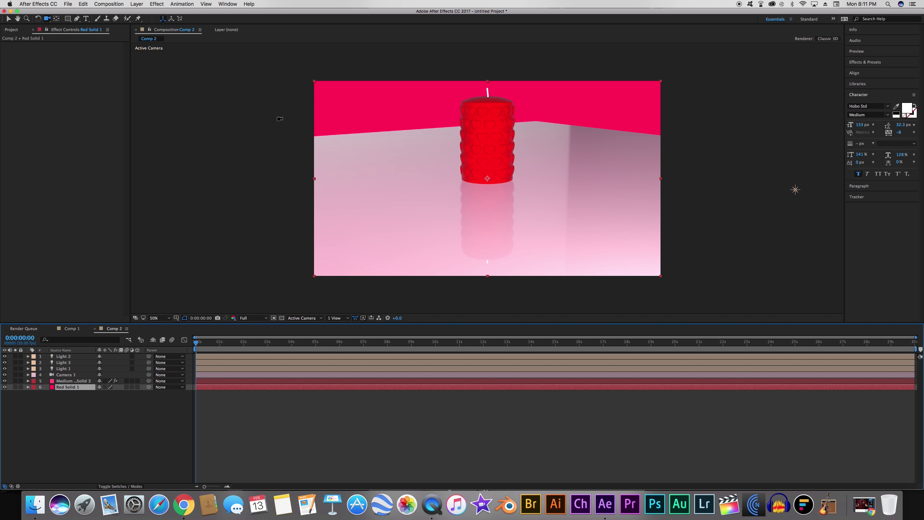
click(138, 3)
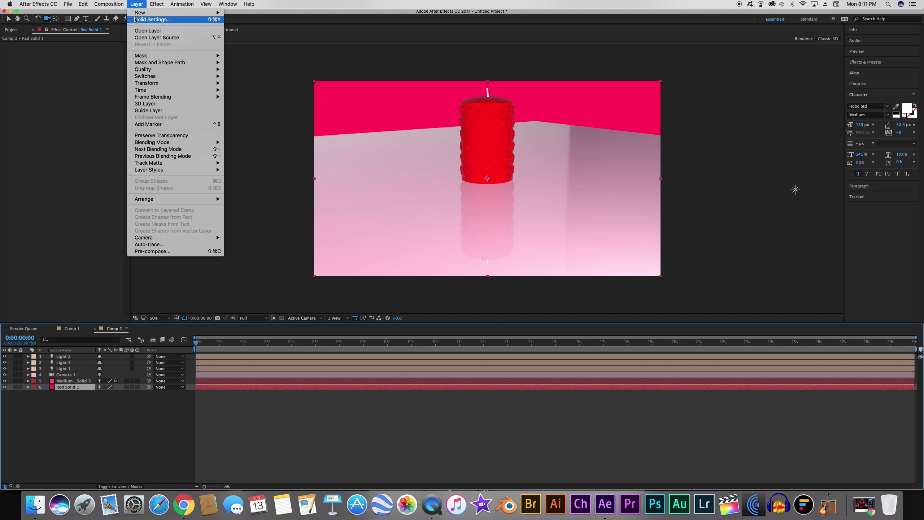
click(153, 20)
click(298, 288)
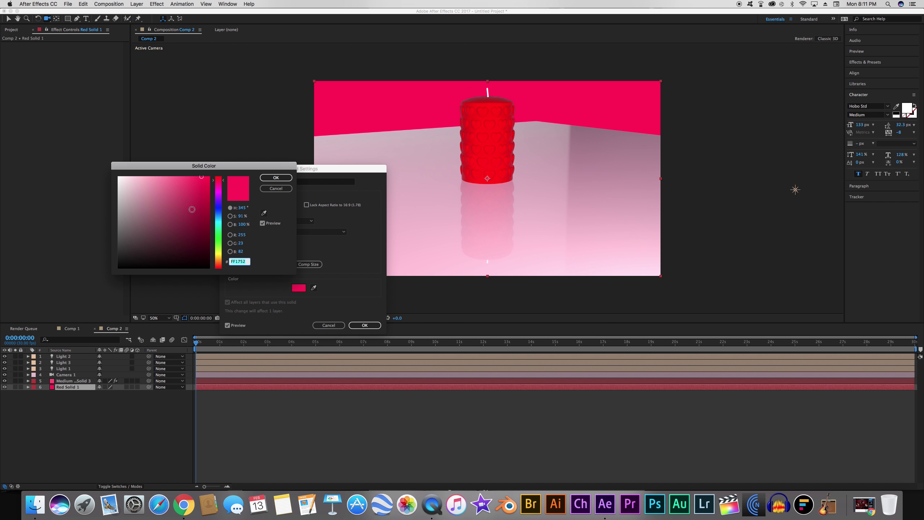
click(218, 184)
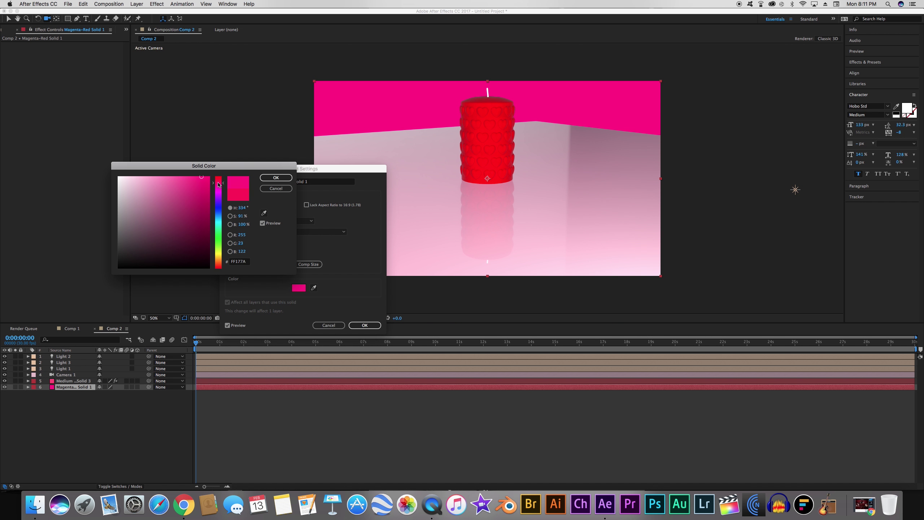
click(276, 177)
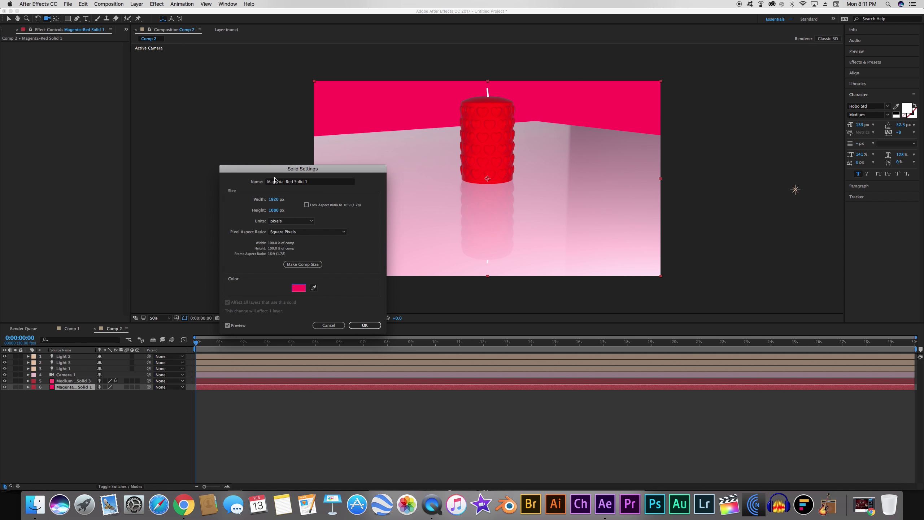
click(365, 325)
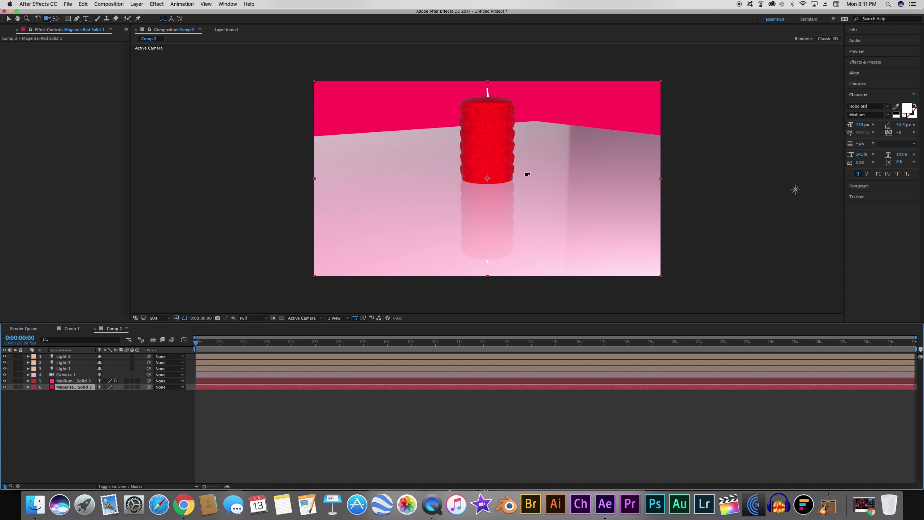
Step: Bring the camera in closer and reframe so the candle's upper part and wick sit left of centre
click(508, 191)
scroll(511, 168, up, 10)
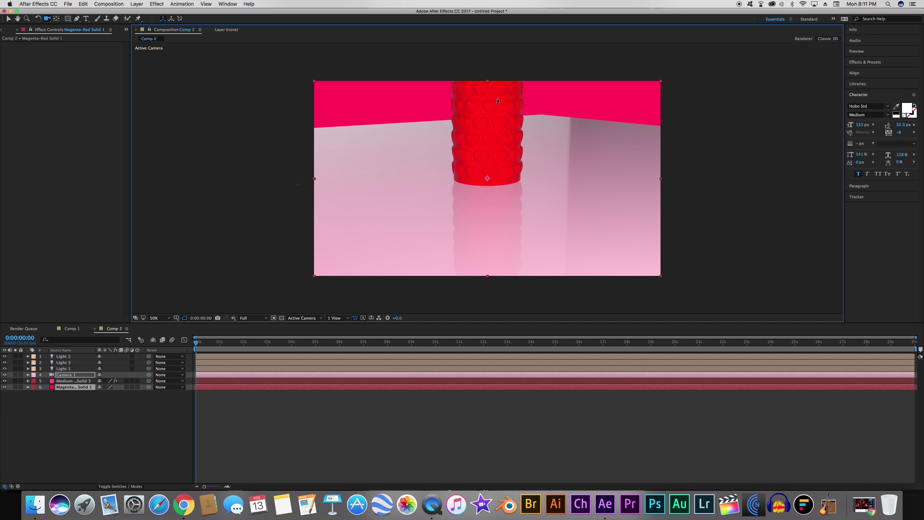
drag(528, 141, 500, 185)
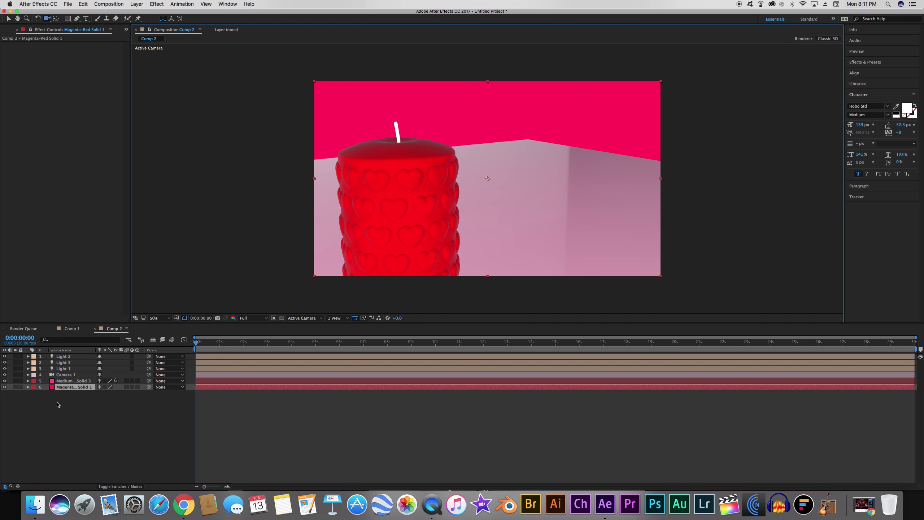
Step: Enable ambient occlusion in the Element effect's render settings and set the SSAO intensity to 5.5
click(71, 381)
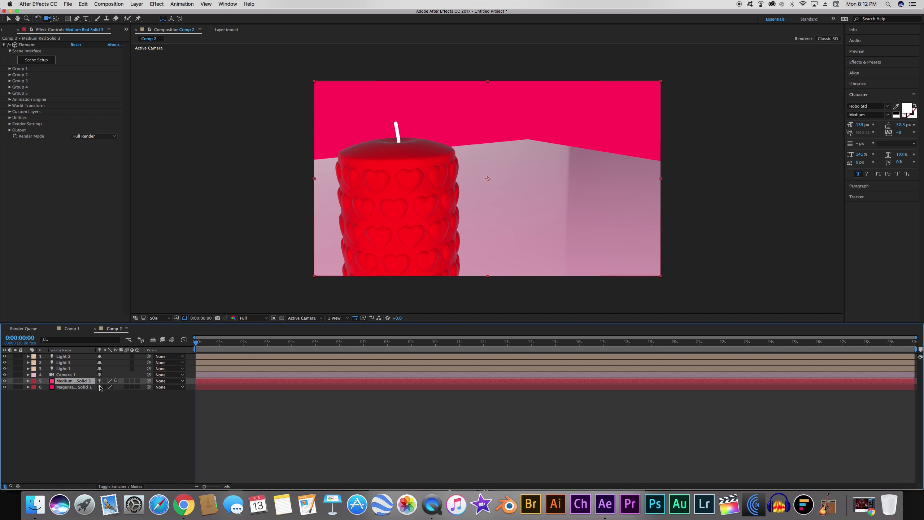
click(9, 124)
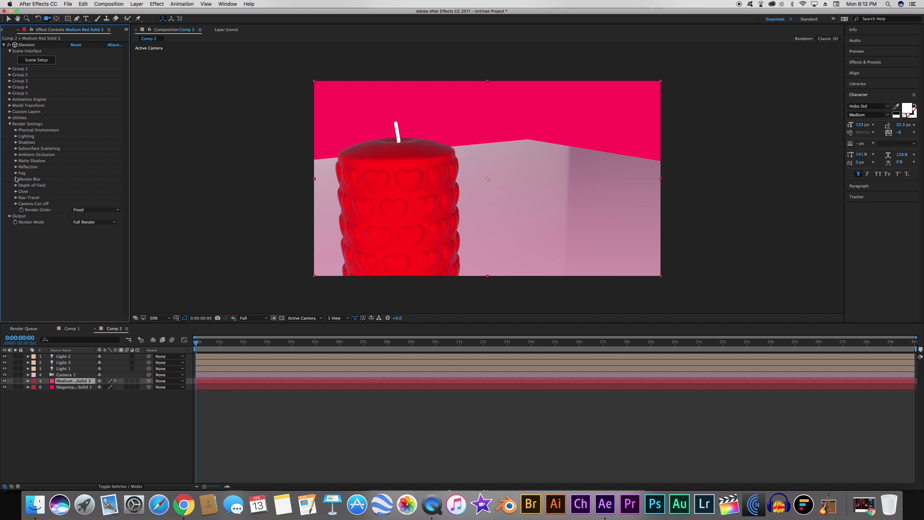
click(16, 155)
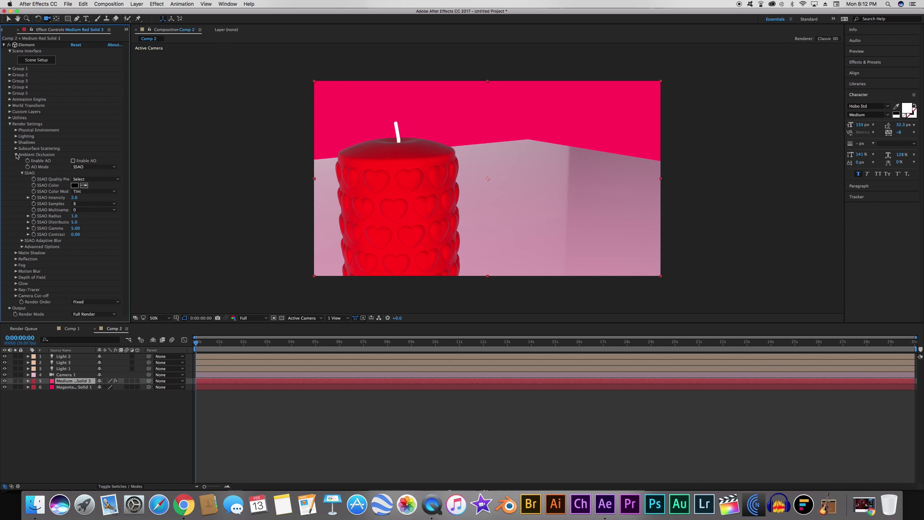
click(73, 161)
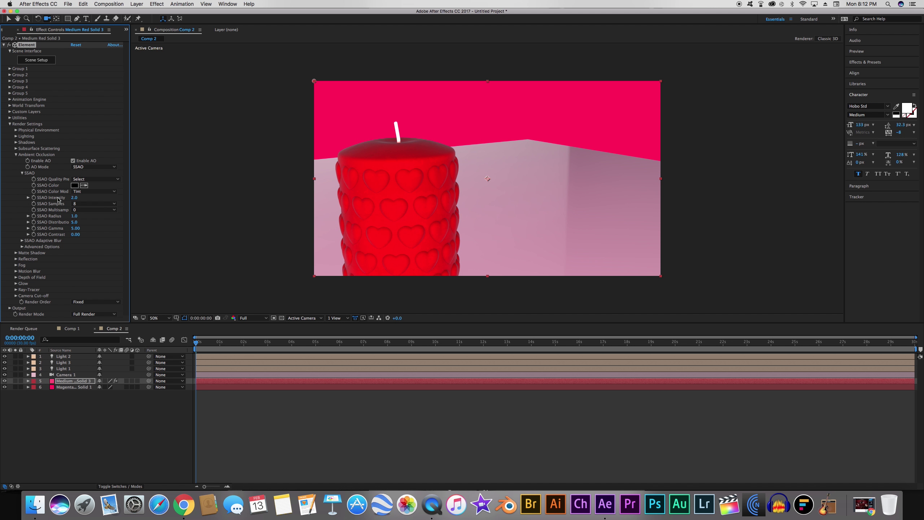
click(75, 198)
text(5.5)
key(Return)
Step: Examine the shading where the candle meets the floor from several angles in Custom View 1
click(299, 319)
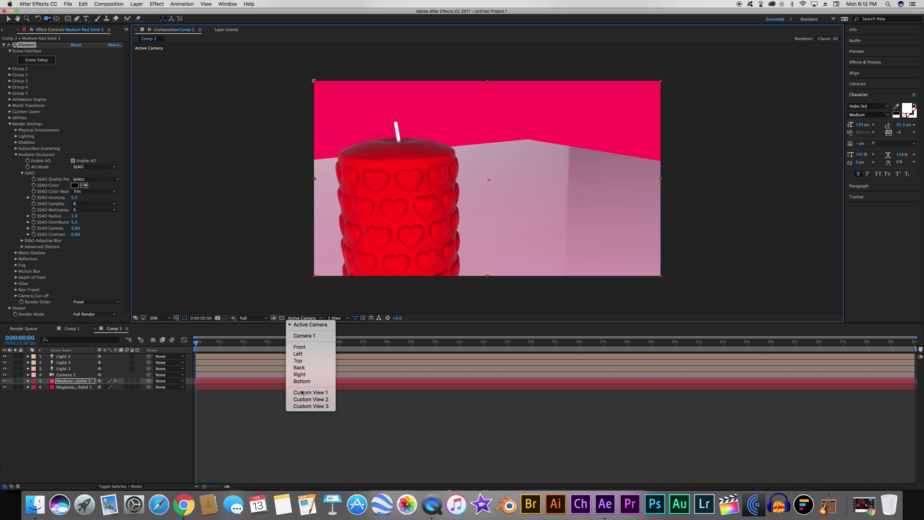
click(308, 393)
drag(470, 214, 433, 204)
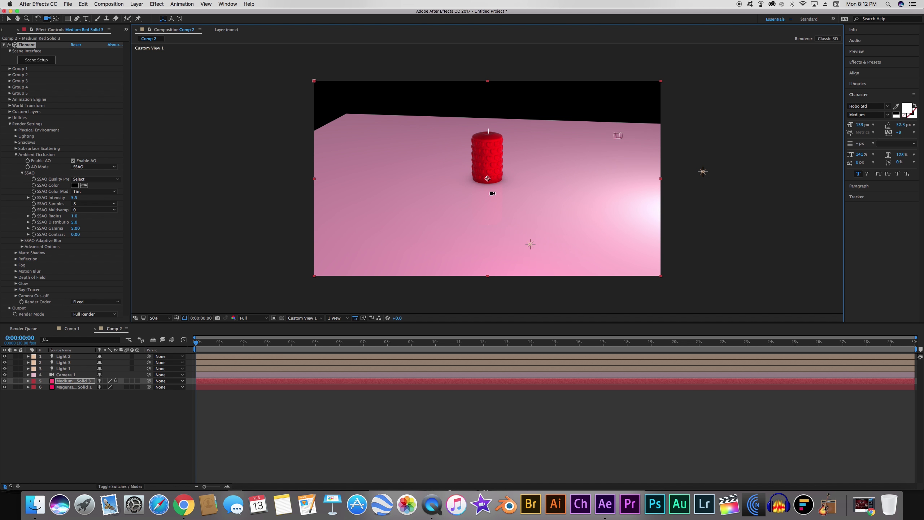
drag(490, 183, 516, 202)
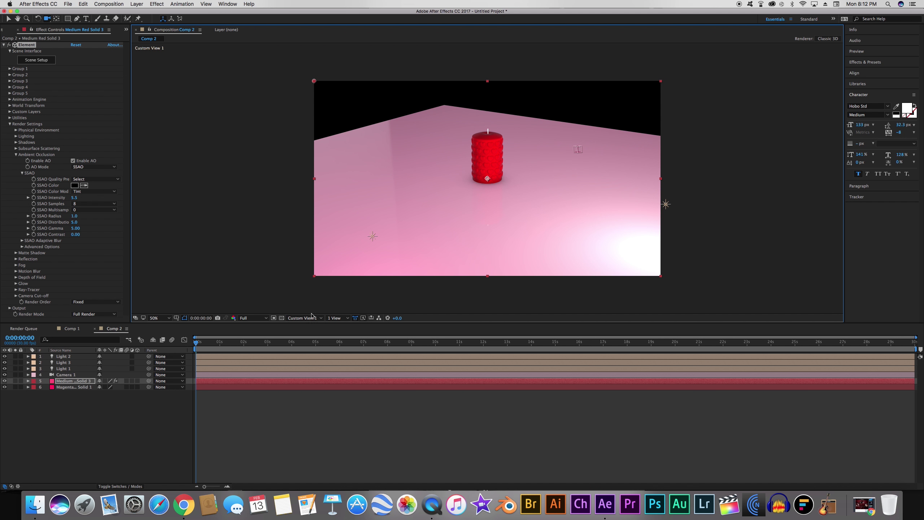
drag(485, 213, 541, 192)
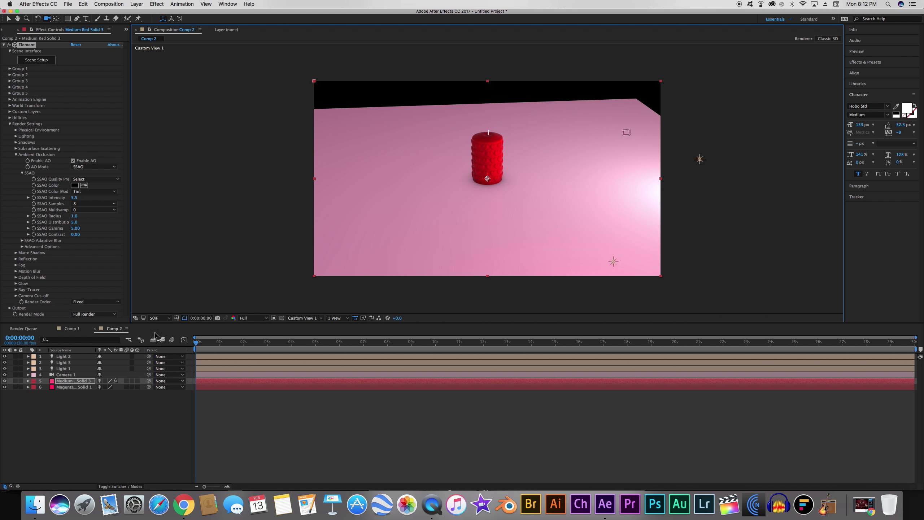
Step: Return to the Active Camera view and orbit to a lower close-up of the candle that hides the floor's back corner
click(315, 320)
click(314, 327)
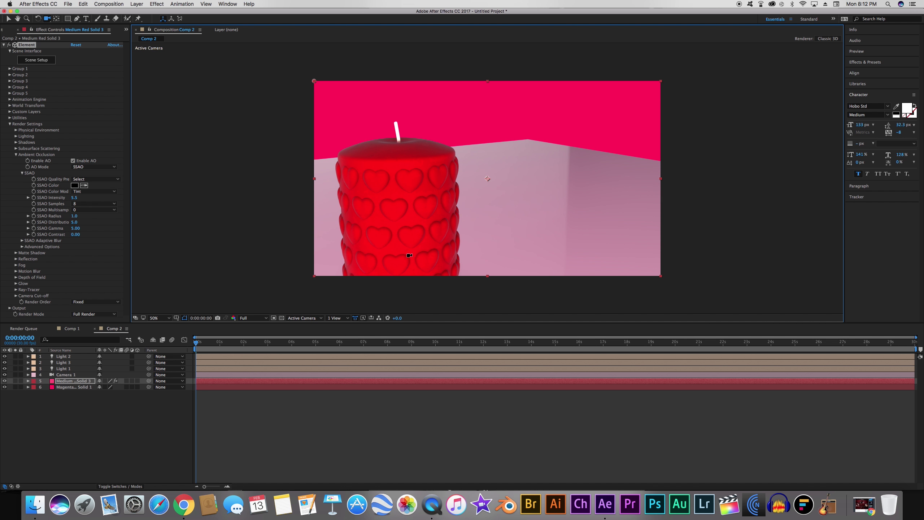
drag(427, 238, 470, 243)
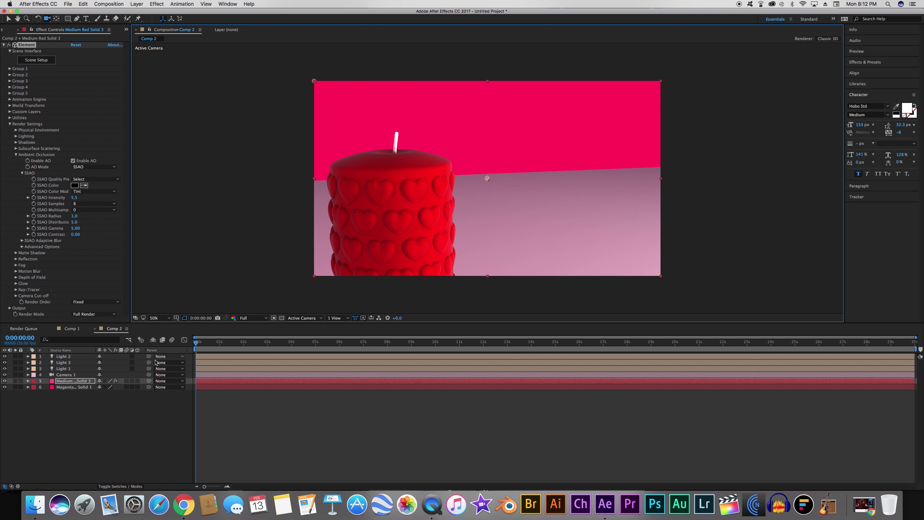
Step: Turn on depth of field in Camera 1's camera options
click(62, 376)
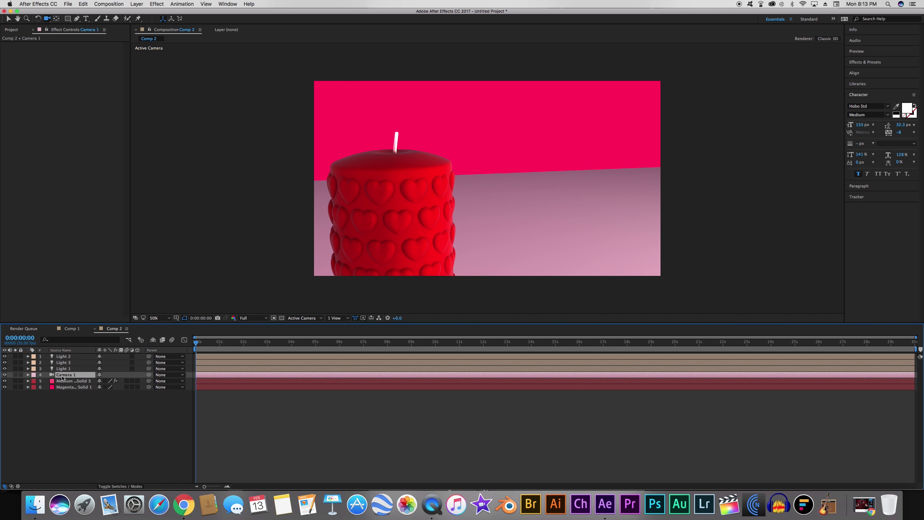
key(a)
key(a)
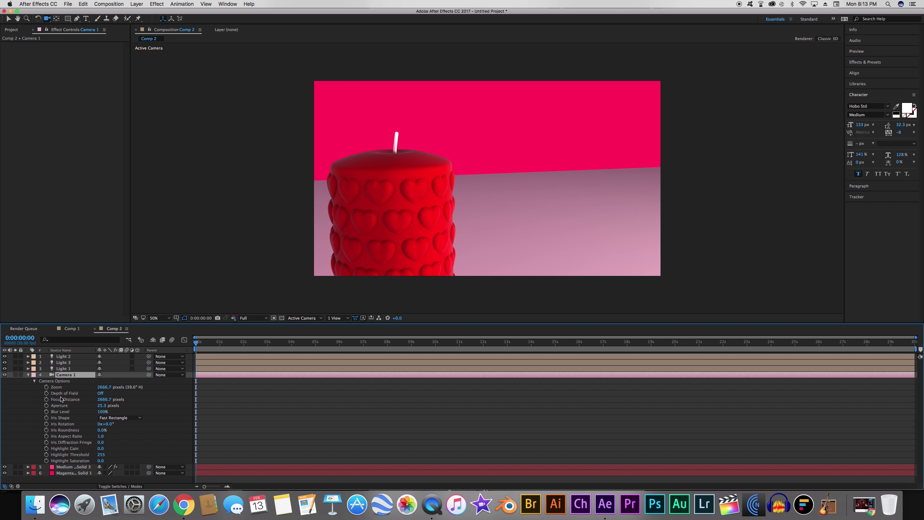
click(100, 394)
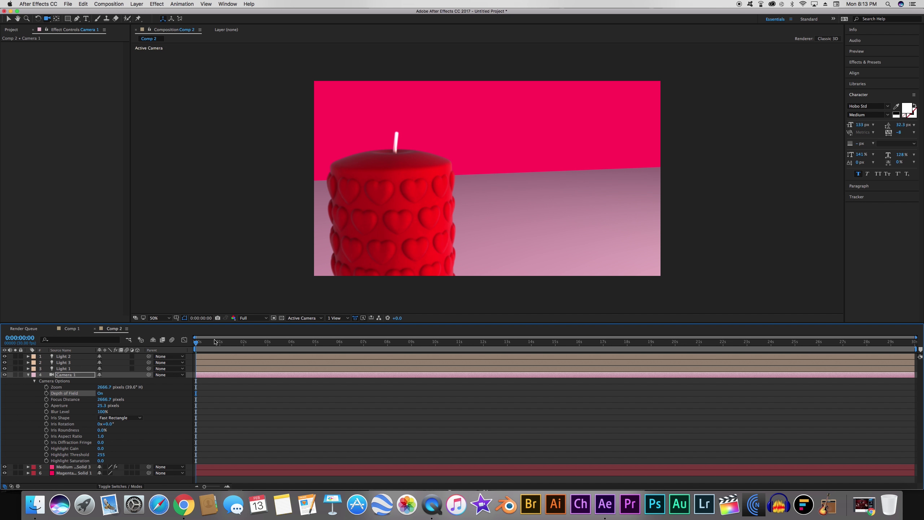
Step: Lower the composition's preview resolution to Half and set the Element effect's render mode to Preview
click(249, 319)
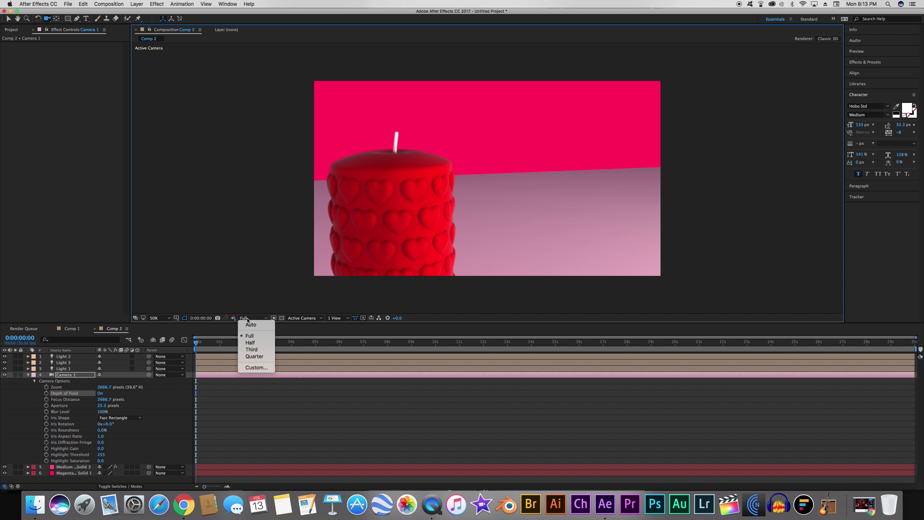
click(258, 344)
click(251, 318)
click(133, 427)
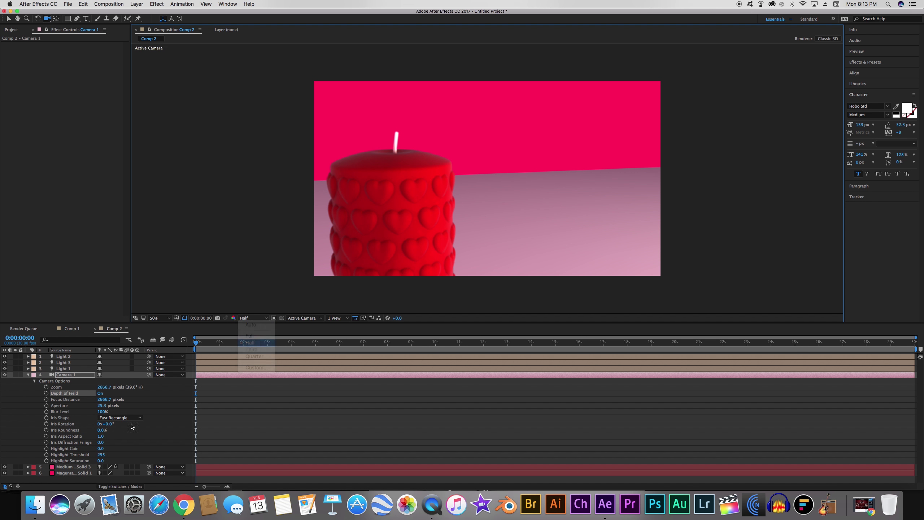
click(81, 465)
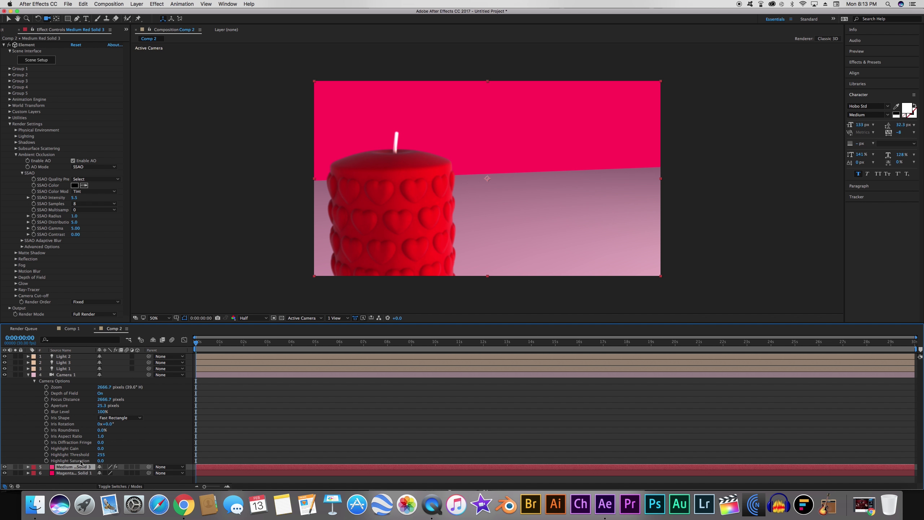
click(91, 314)
click(91, 320)
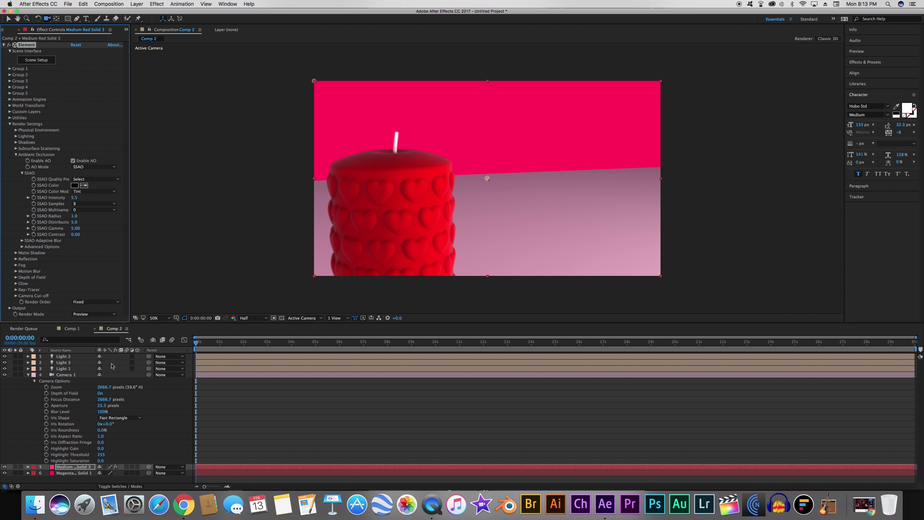
Step: Set Camera 1's aperture to 200 pixels to strengthen the depth-of-field blur
click(67, 378)
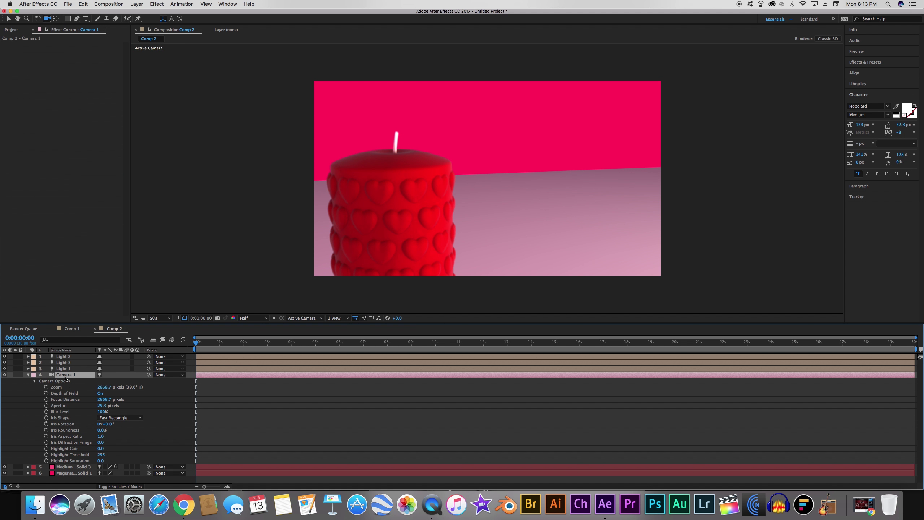
click(102, 407)
text(200)
key(Return)
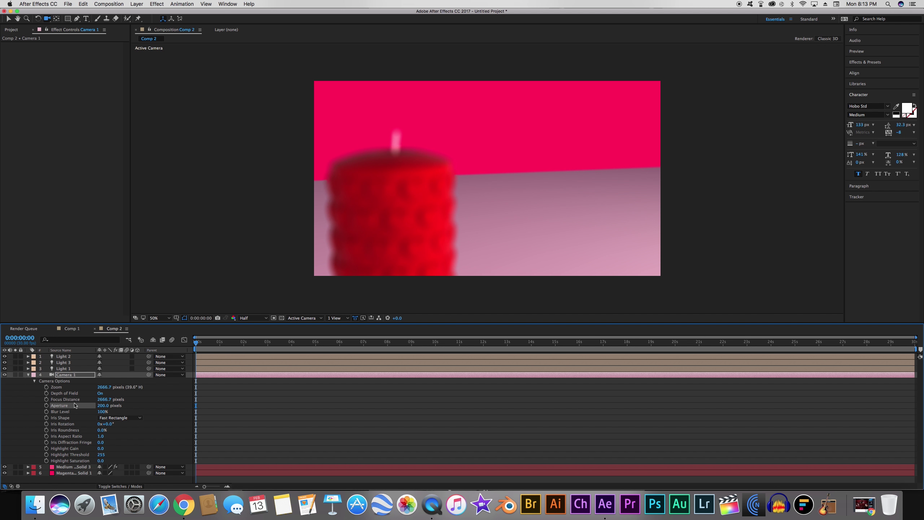
Step: Set fast previews to Adaptive Resolution and reduce Camera 1's focus distance to about 1048 pixels to focus on the candle
drag(101, 399, 105, 401)
click(364, 318)
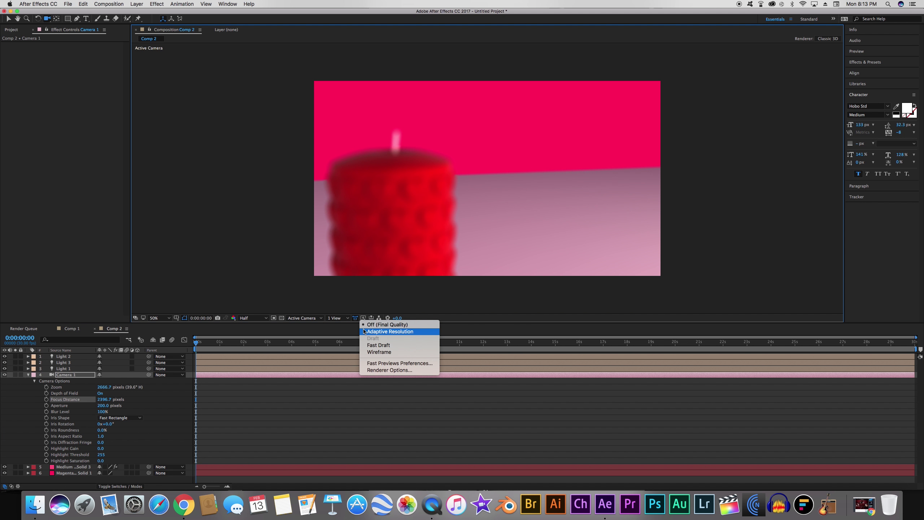
click(366, 332)
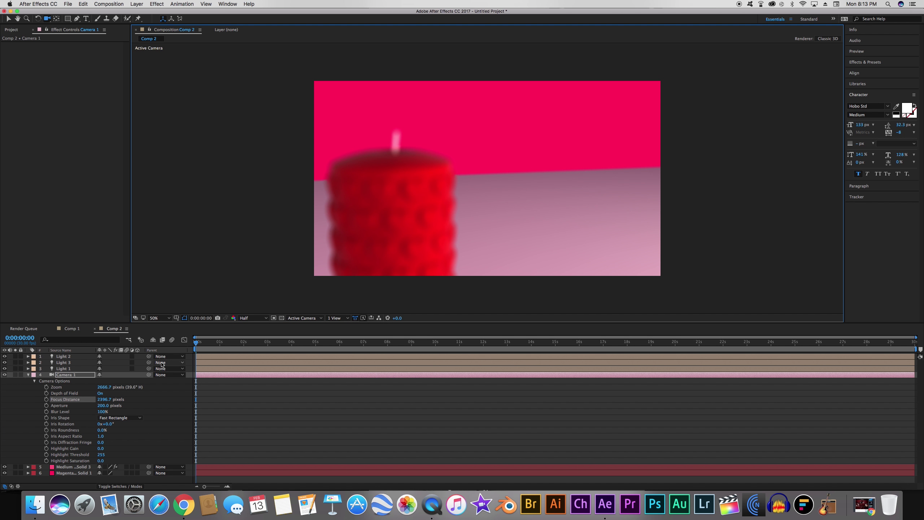
drag(109, 399, 2, 406)
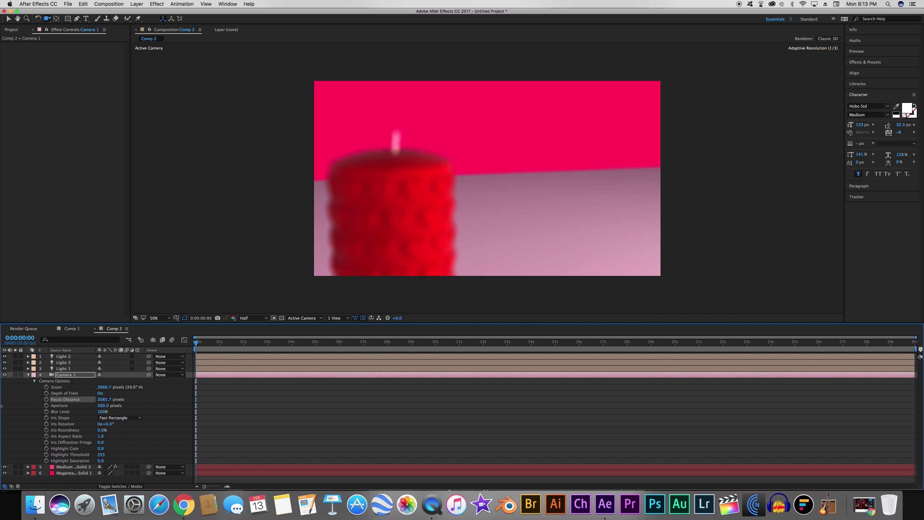
drag(91, 401, 2, 404)
drag(102, 403, 2, 409)
mouse_move(89, 400)
mouse_down()
mouse_move(72, 404)
mouse_move(94, 402)
mouse_up()
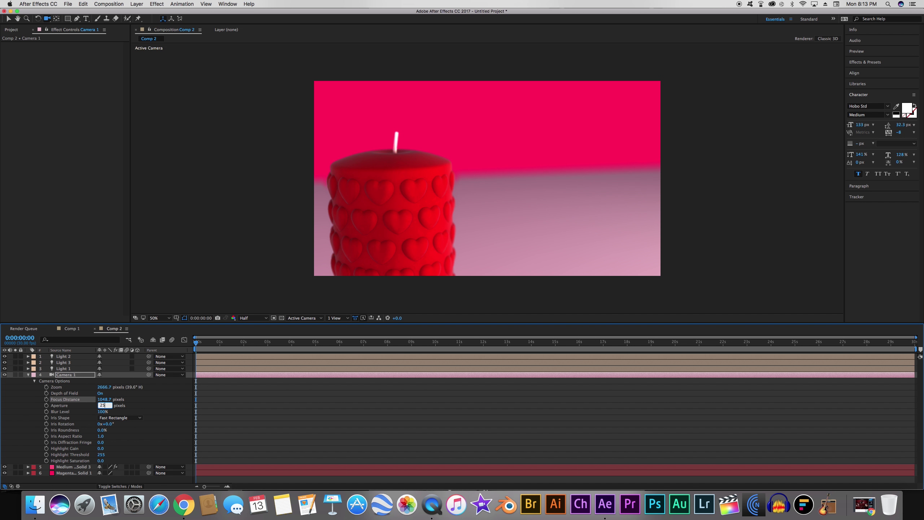
Step: Set Camera 1's aperture to 250 pixels and fine-tune its focus distance to about 1047 pixels
key(Return)
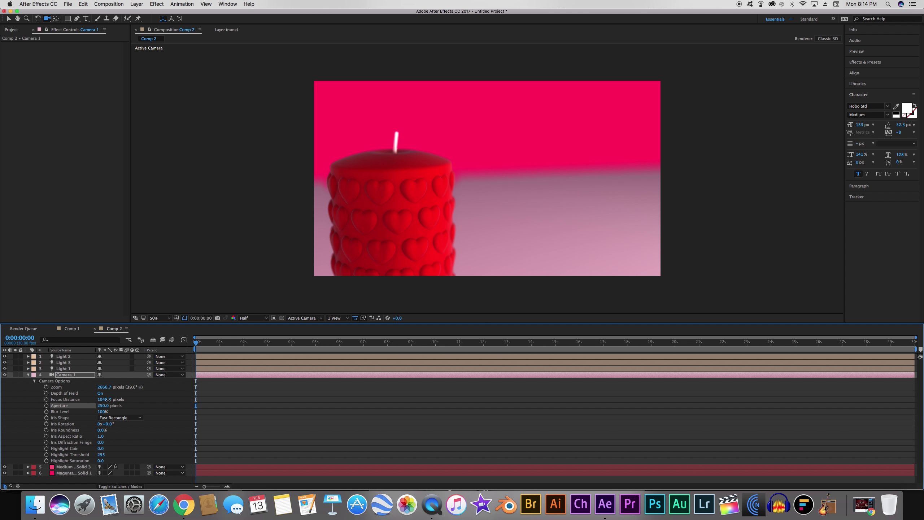
drag(108, 400, 98, 401)
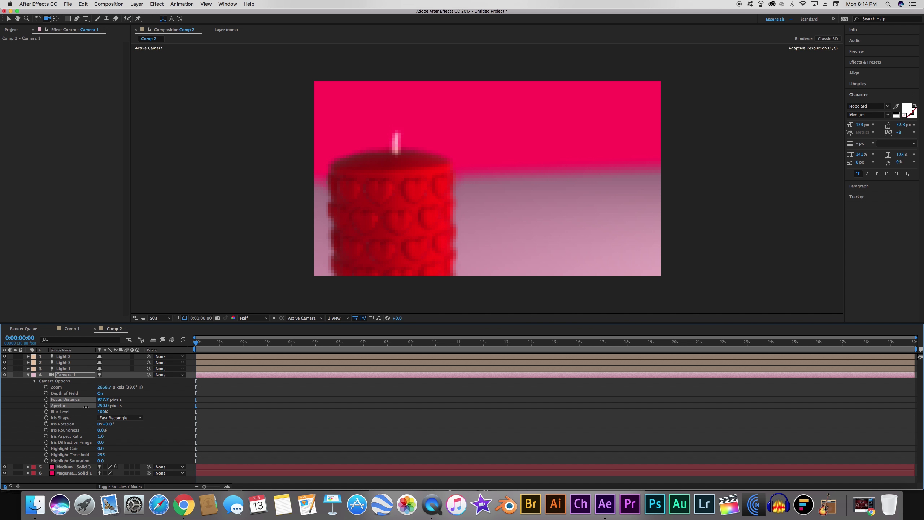
drag(101, 405, 119, 405)
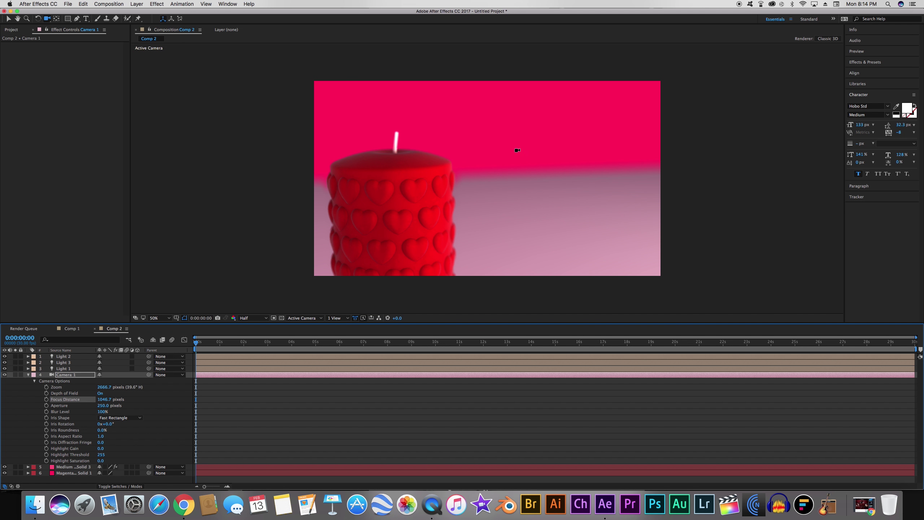
click(29, 374)
click(97, 444)
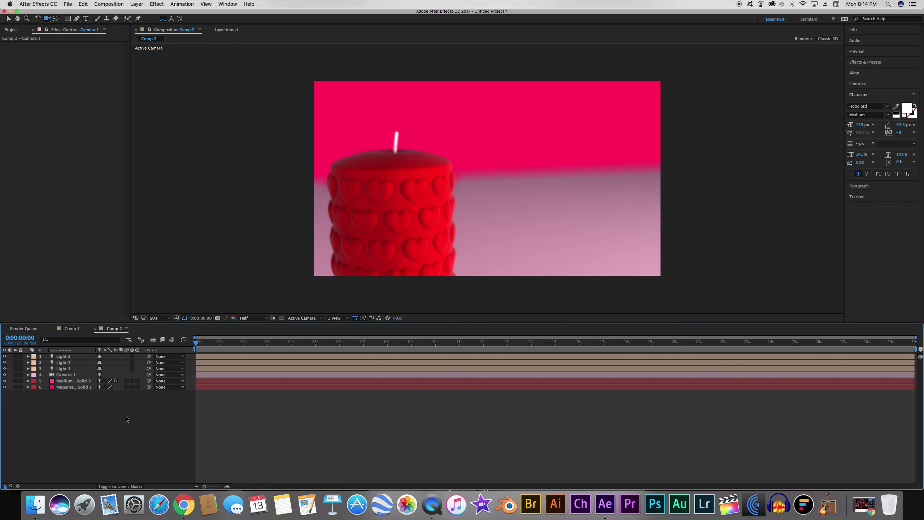
Step: Create a new text layer in the composition
right_click(105, 409)
mouse_move(175, 414)
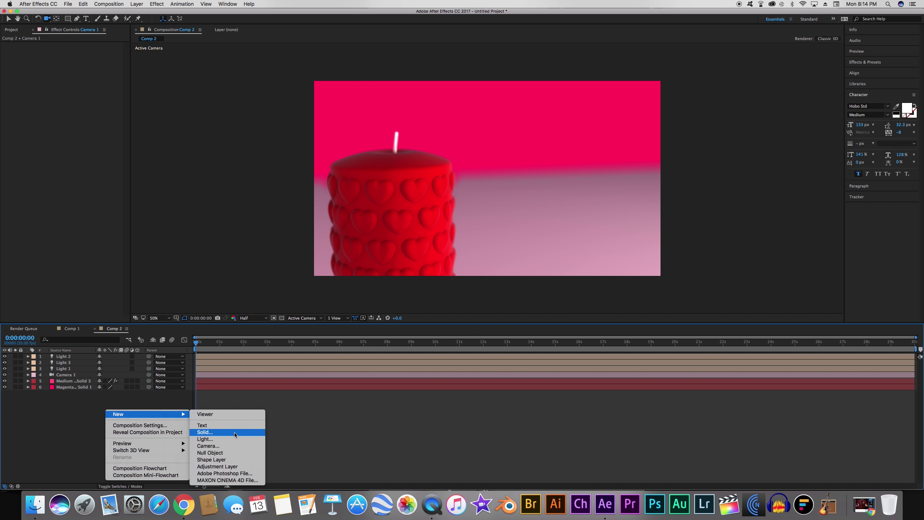
click(234, 425)
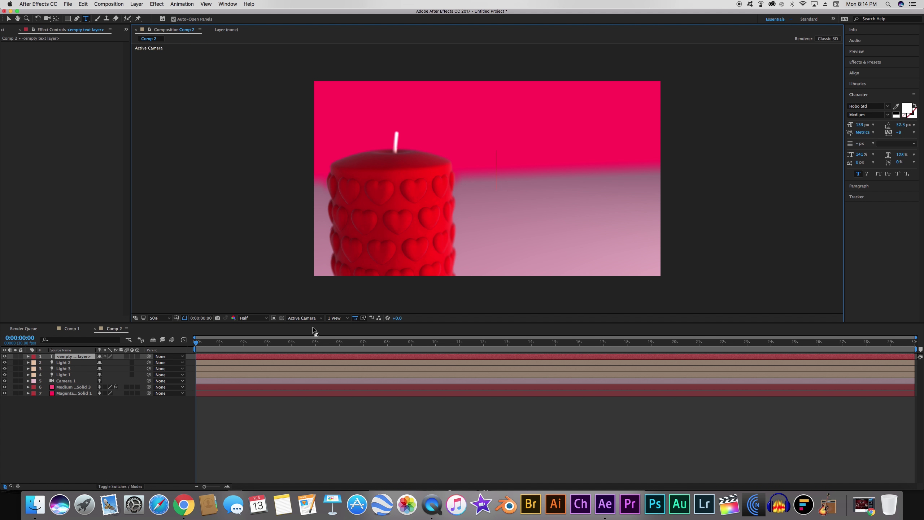
text(Be mine)
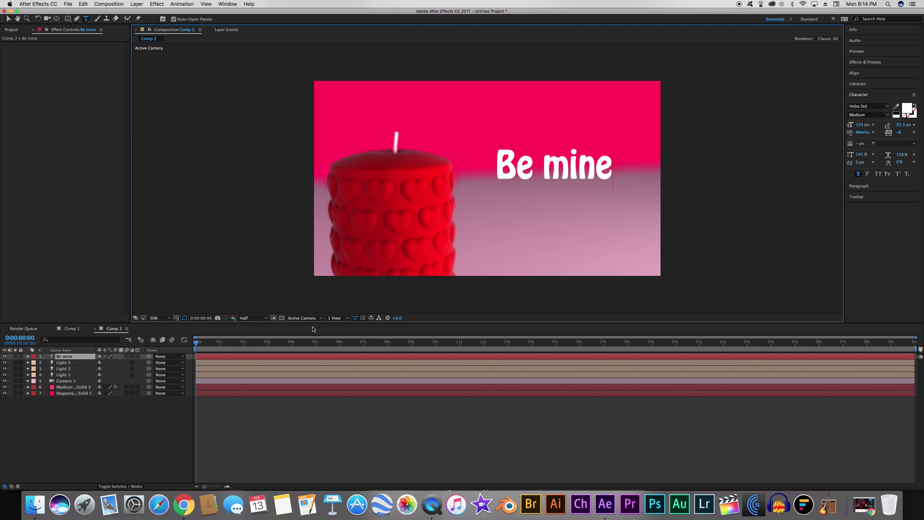
text(,)
key(Return)
text(VAlentin)
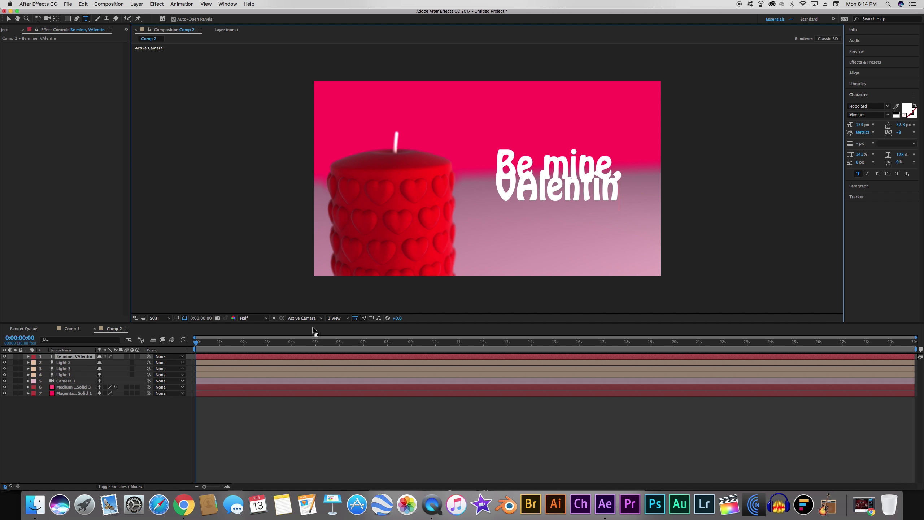
key(BackSpace)
key(BackSpace)
key(BackSpace)
key(BackSpace)
key(BackSpace)
key(BackSpace)
key(BackSpace)
key(BackSpace)
key(BackSpace)
key(BackSpace)
key(BackSpace)
key(BackSpace)
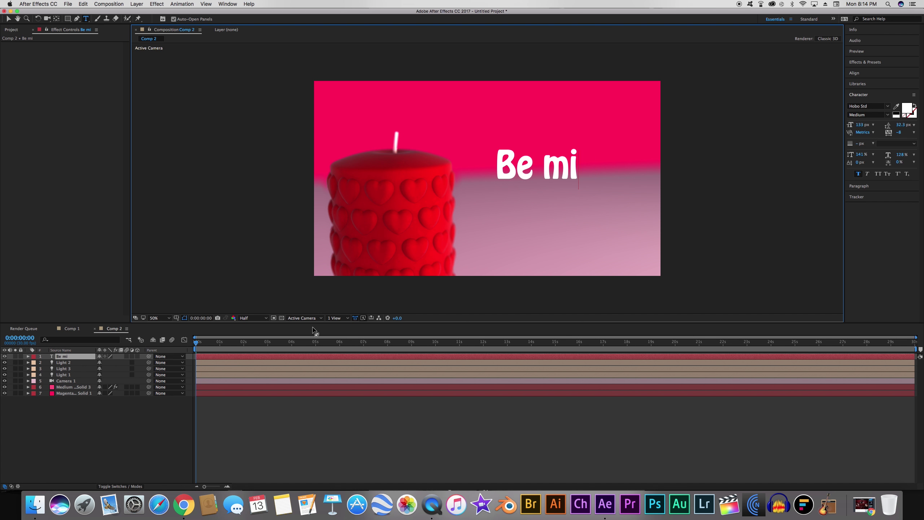
key(BackSpace)
key(BackSpace)
key(BackSpace)
key(BackSpace)
key(BackSpace)
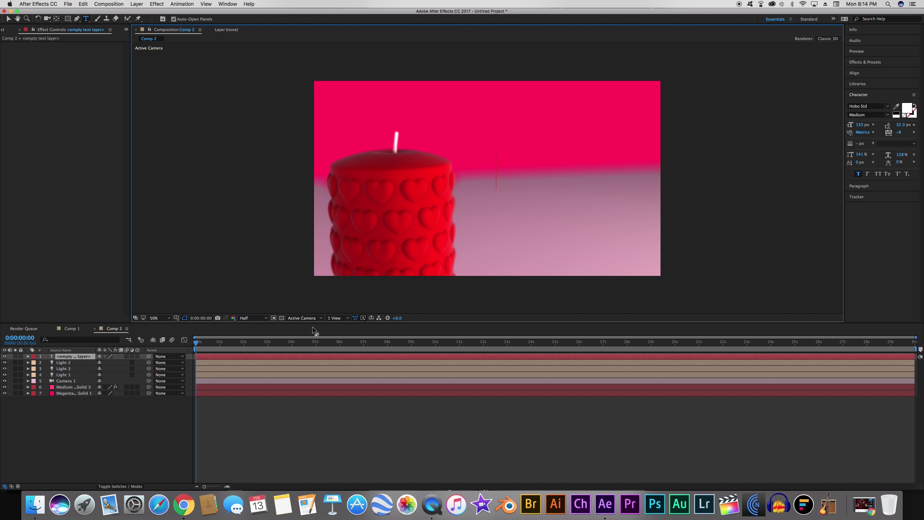
Step: Enter "Charlie sheen" as the text of the new layer and select that layer
text(Char)
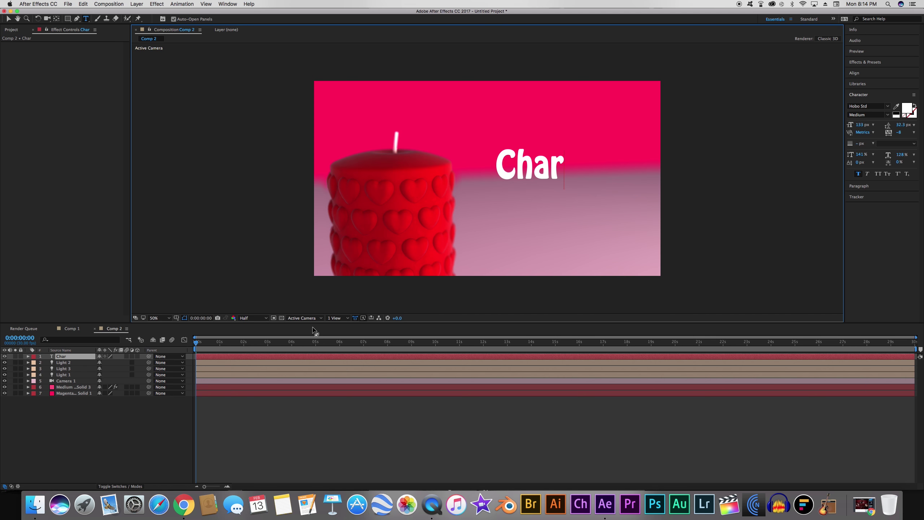
text(lie sheen)
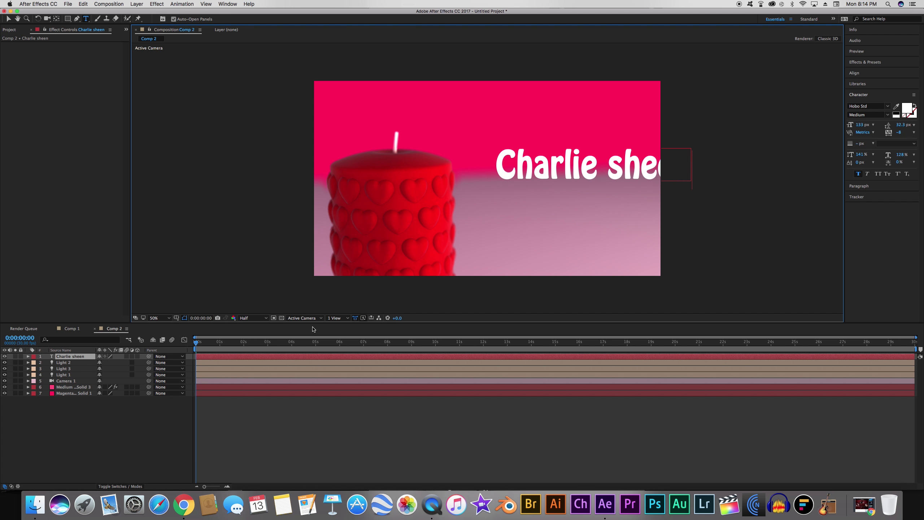
click(138, 434)
click(88, 350)
click(88, 357)
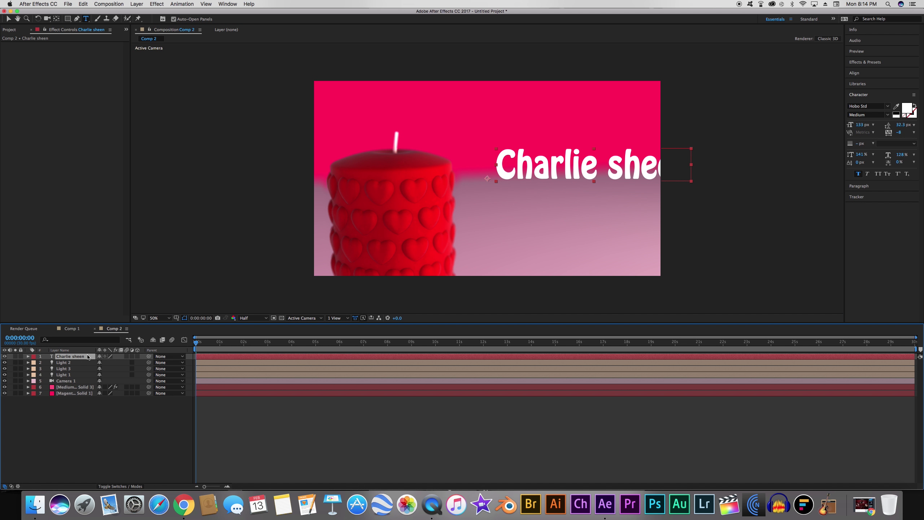
Step: Place the "Charlie sheen" text beside the candle and set its font size to 127 px
key(c)
key(v)
drag(583, 174, 551, 201)
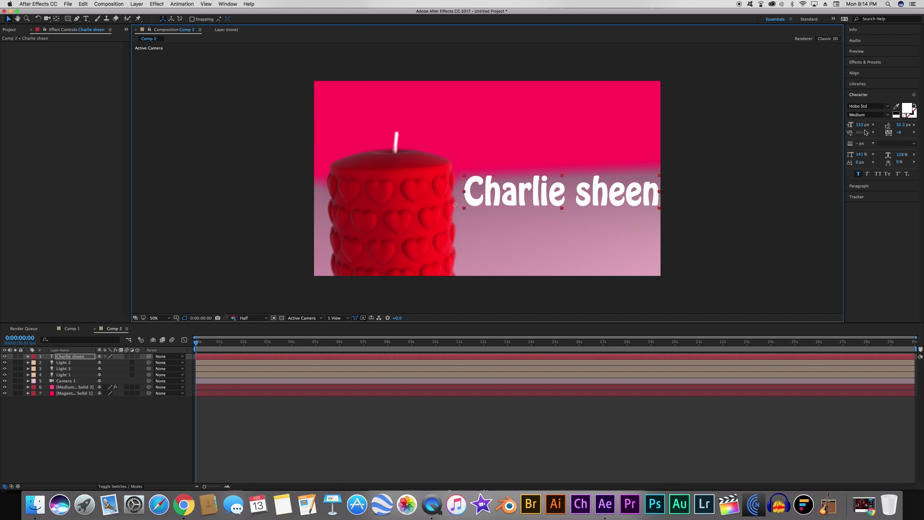
drag(860, 124, 853, 125)
drag(531, 192, 536, 190)
Step: Change the "Charlie sheen" text's fill color to red FF0000 and move it down onto the pink floor area
click(907, 108)
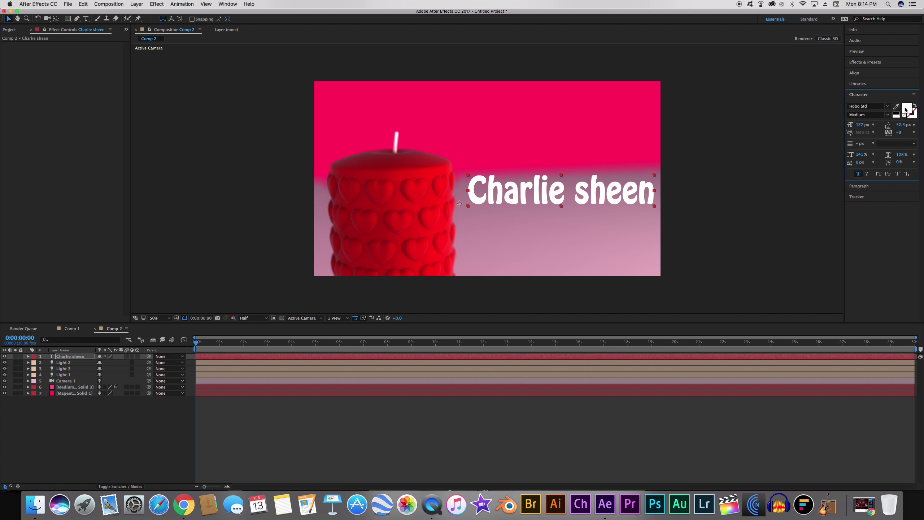
click(209, 178)
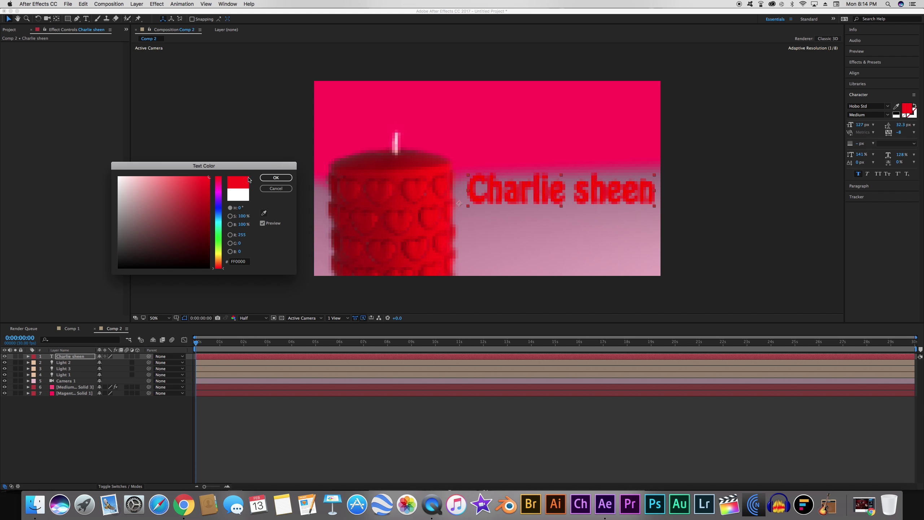
click(266, 178)
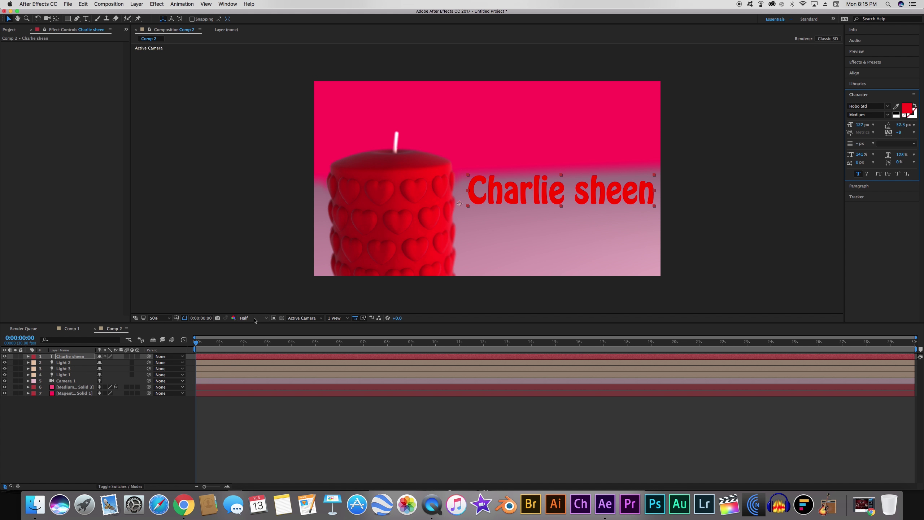
click(255, 320)
key(Escape)
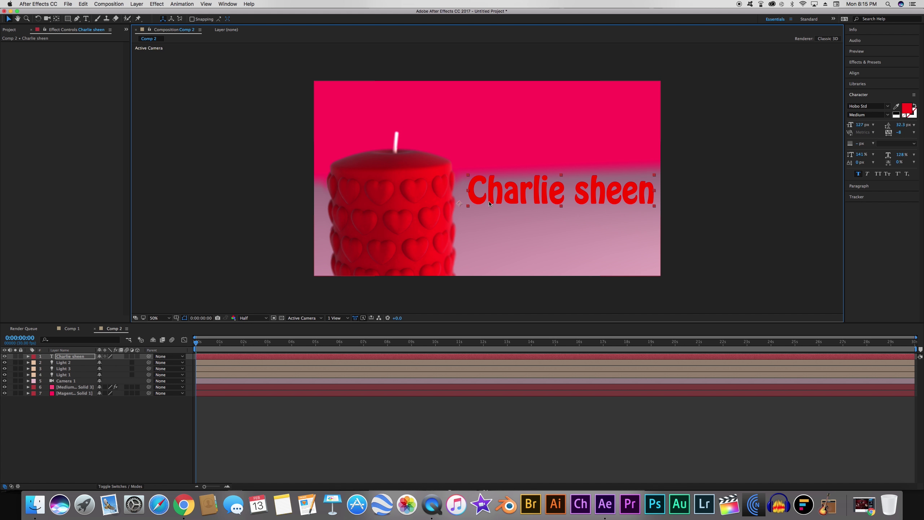
drag(559, 196, 559, 229)
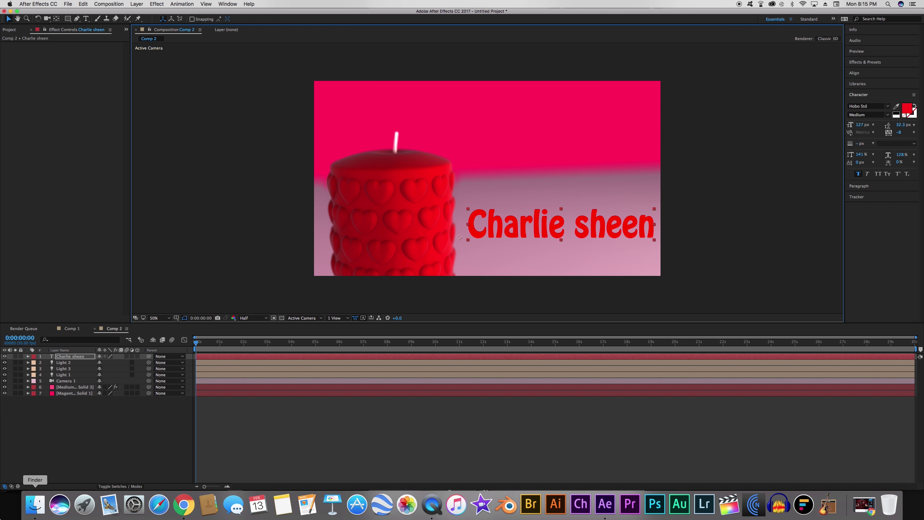
Step: Add another text layer reading "To:"
right_click(96, 435)
mouse_move(112, 426)
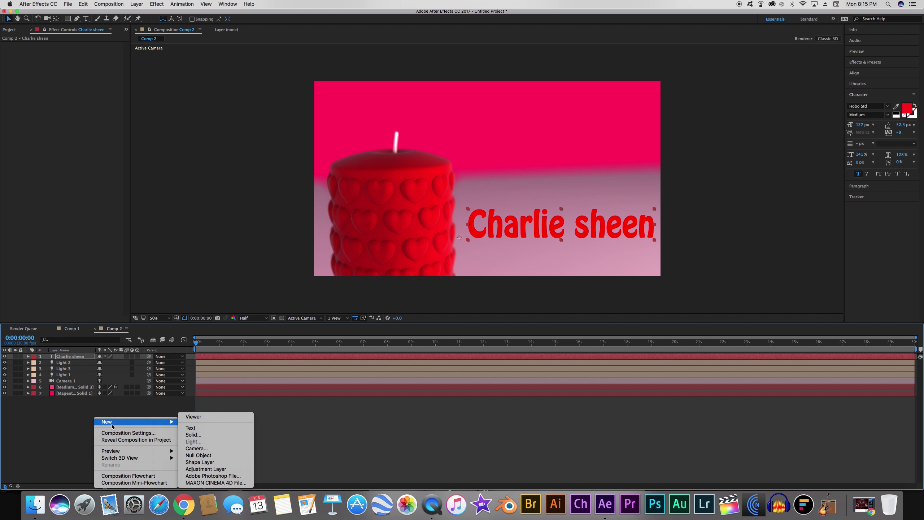
click(217, 429)
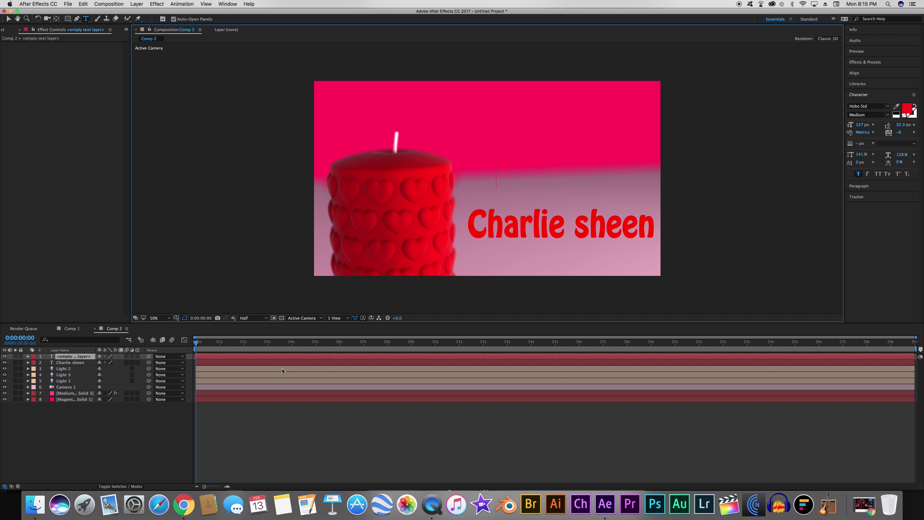
text(Ti)
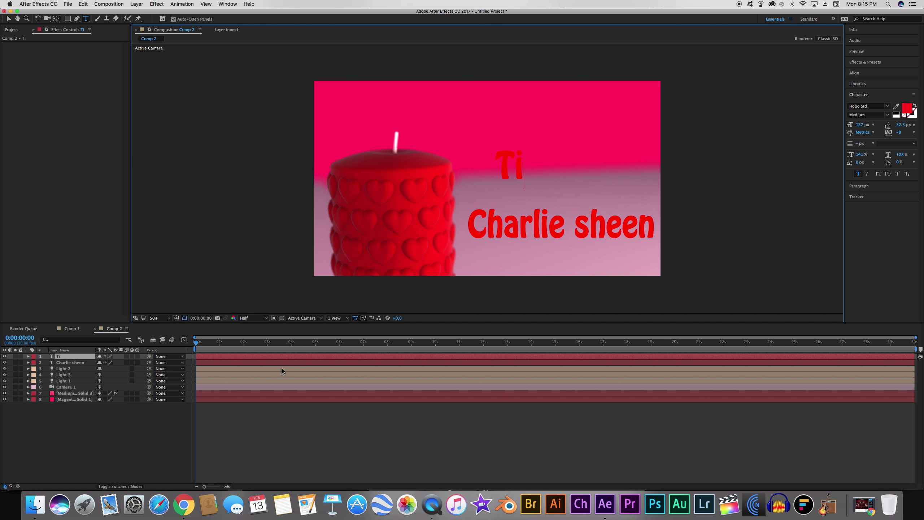
key(BackSpace)
text(+)
key(BackSpace)
text(:)
click(116, 451)
Step: Move the "To:" text to just above "Charlie sheen" and change its fill color to white
click(61, 356)
key(v)
drag(513, 170, 504, 191)
click(907, 109)
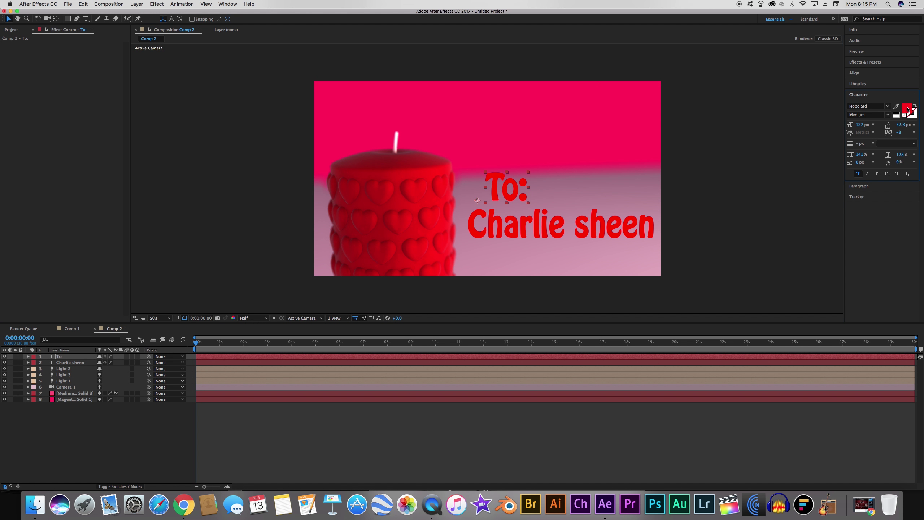
drag(211, 199, 119, 178)
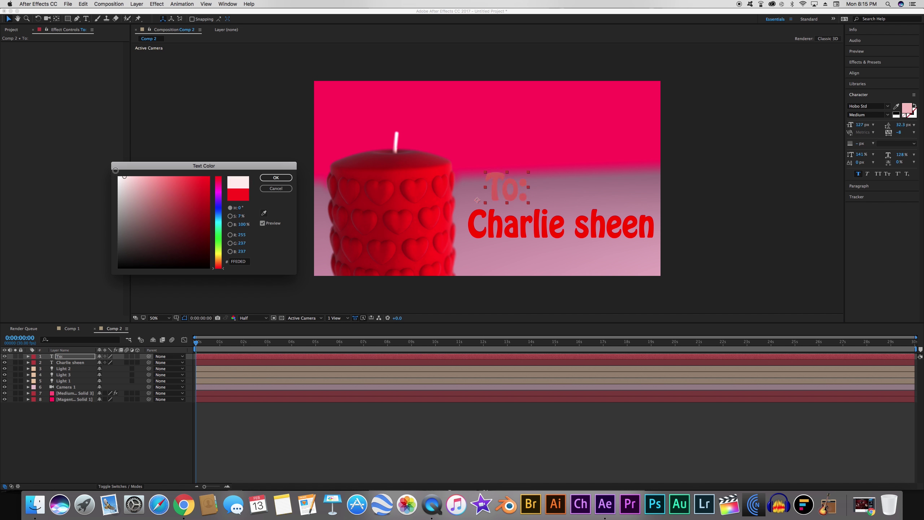
click(276, 178)
Step: Move the "To:" text to the upper-left corner of the frame and set its font size to 105 px
drag(505, 191, 351, 107)
drag(863, 125, 851, 124)
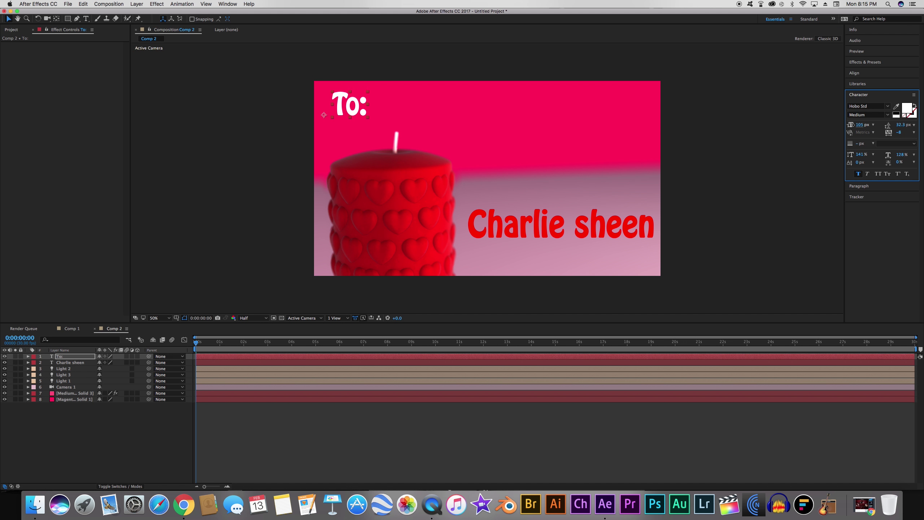
drag(356, 113, 349, 110)
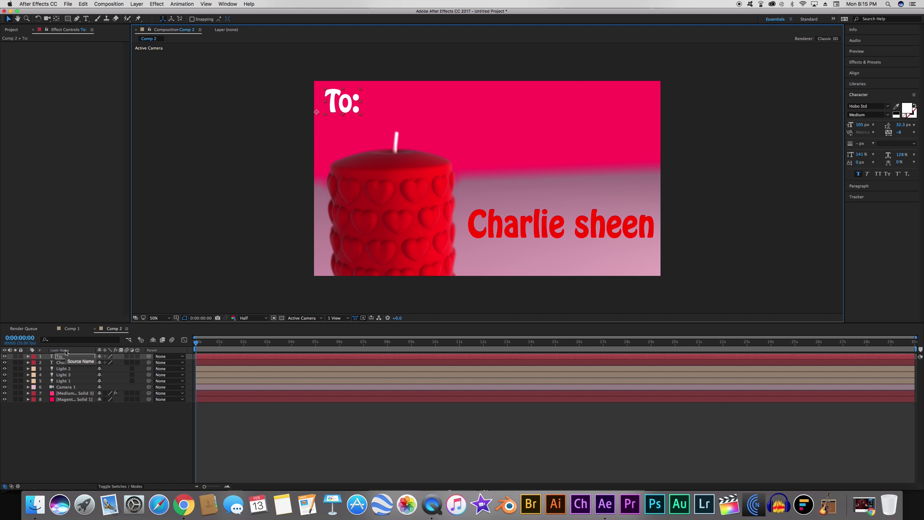
Step: Duplicate the "To:" layer, place the copy near the frame's upper-right corner and change its text to "From:"
key(super+d)
drag(328, 109, 575, 102)
double_click(582, 102)
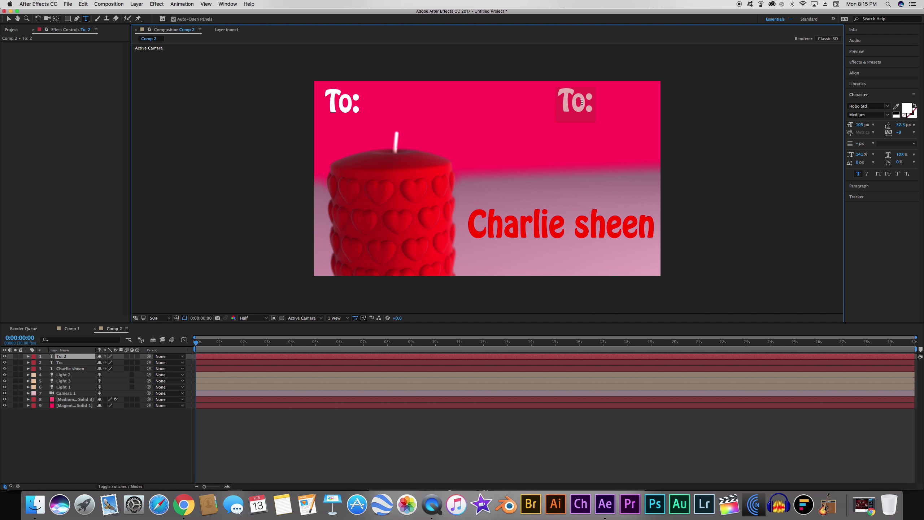
text(Fro)
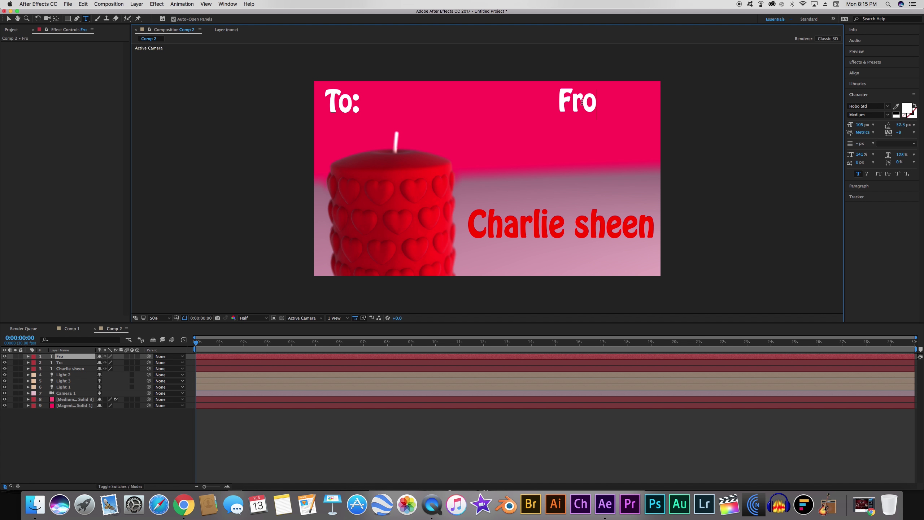
text(m:)
Step: Shift the "From:" text left along the frame's upper edge to leave room for a name after it
click(67, 360)
key(v)
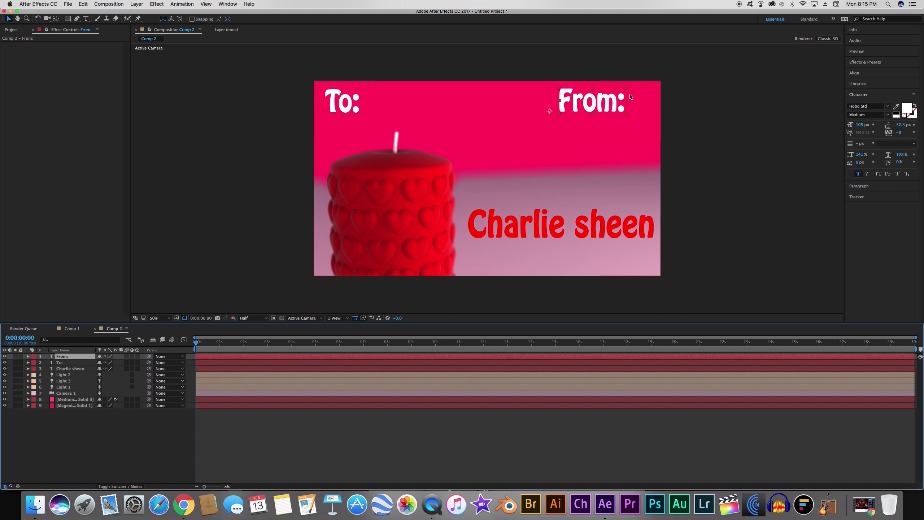
drag(615, 98, 560, 98)
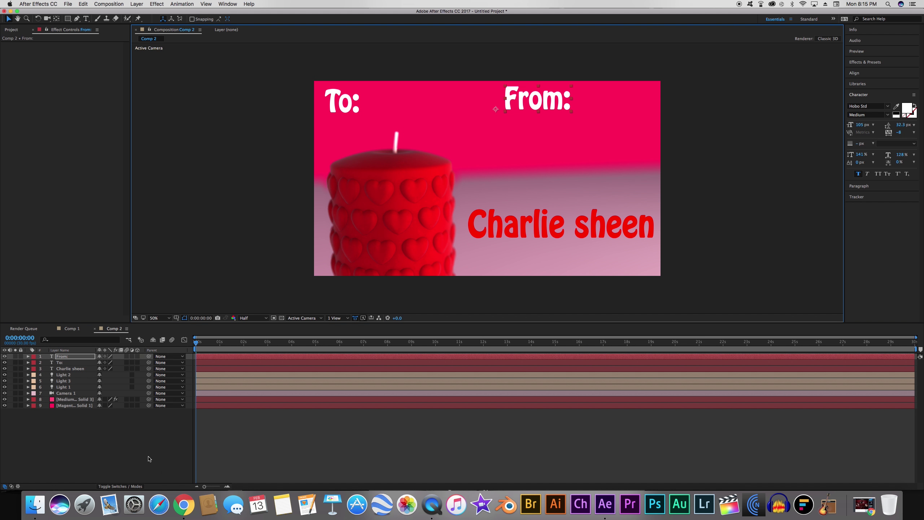
click(146, 458)
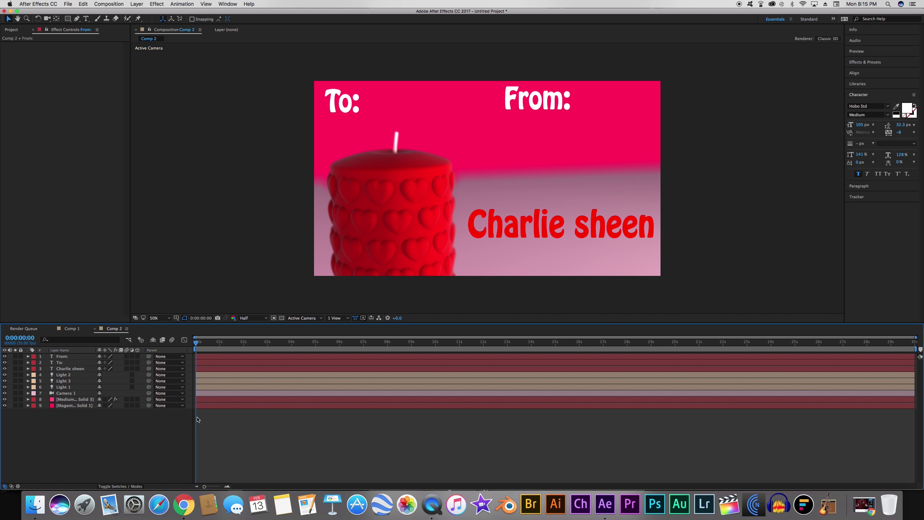
Step: Open the Element scene setup from the Medium Red solid and delete the candle_heart_1 model
key(super+t)
click(86, 399)
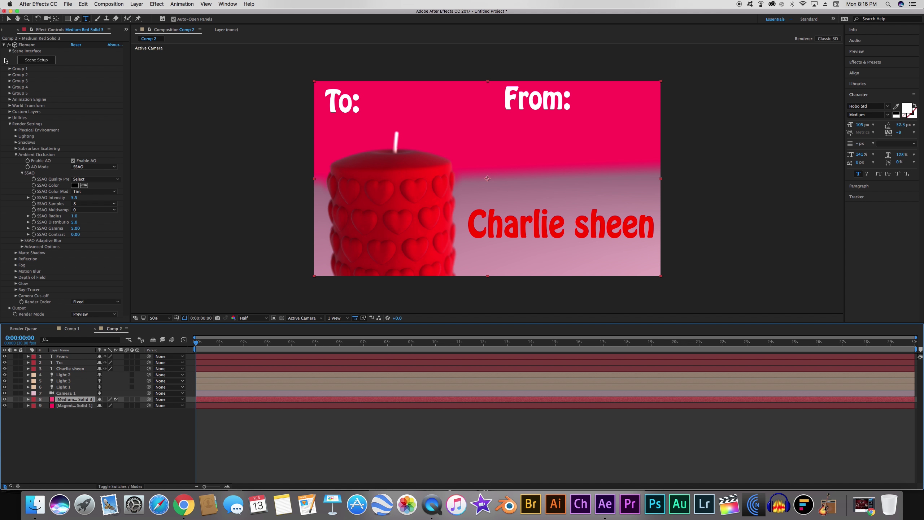
click(21, 65)
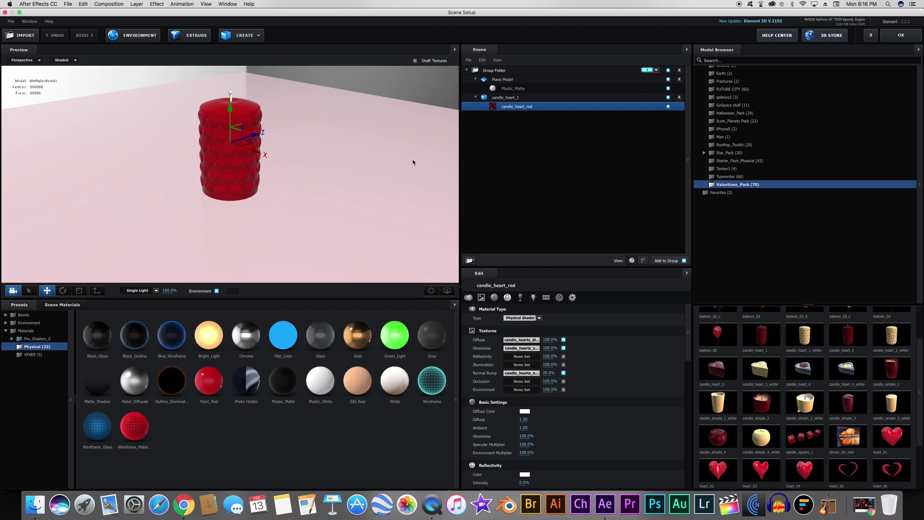
click(522, 97)
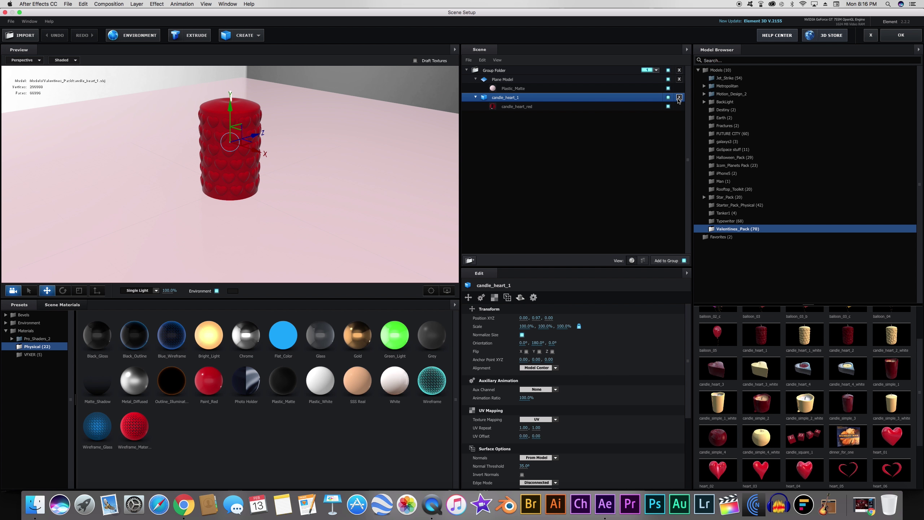
click(679, 96)
Step: Add the lotion model from Valentines_Pack to the Element scene
scroll(866, 423, down, 2)
scroll(865, 423, down, 1)
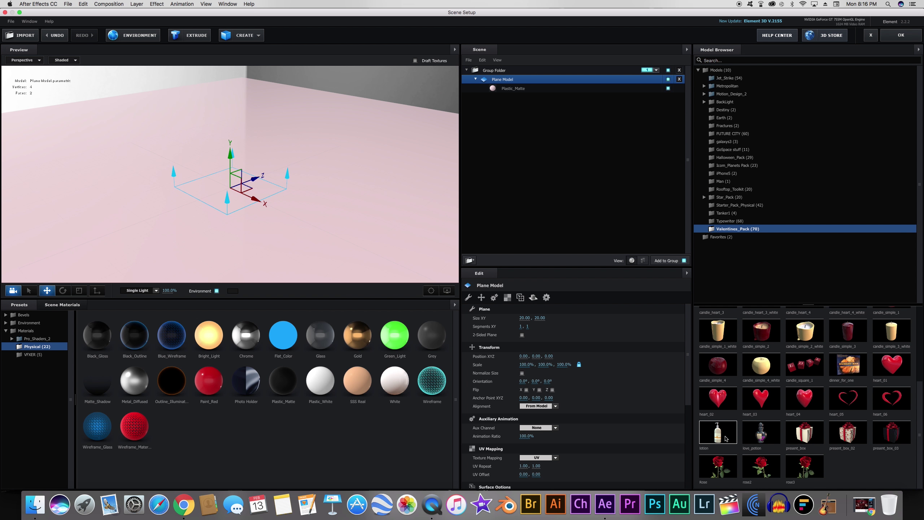
click(726, 439)
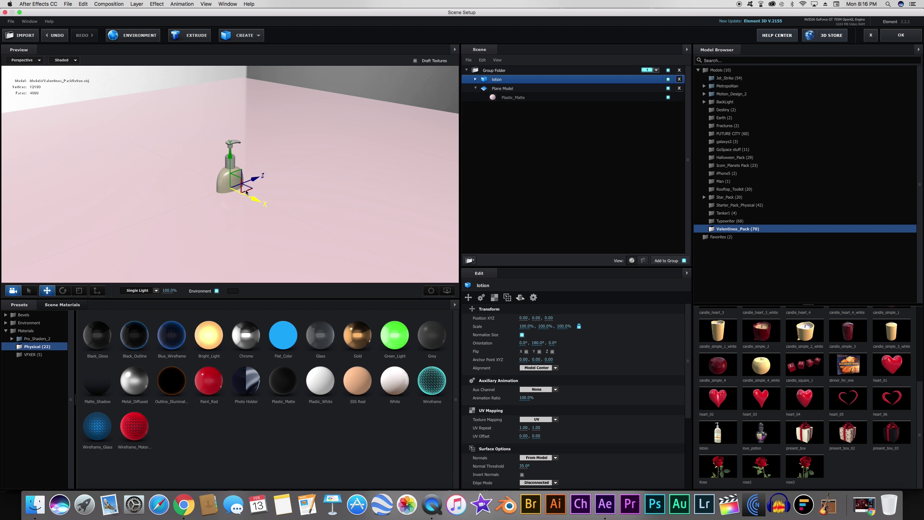
Step: Raise the lotion bottle to Y position 1.19, scale it to 125% and adjust its Y orientation
drag(229, 163, 226, 113)
drag(345, 218, 311, 220)
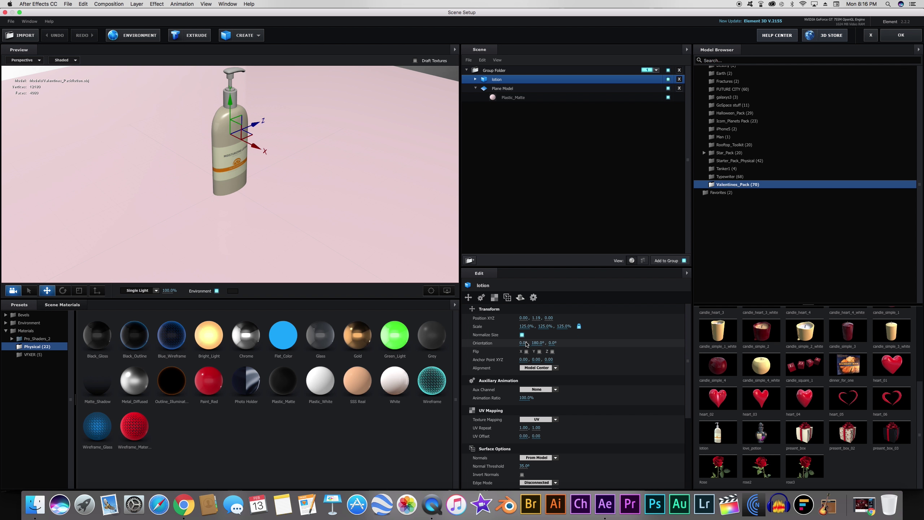
drag(537, 344, 522, 344)
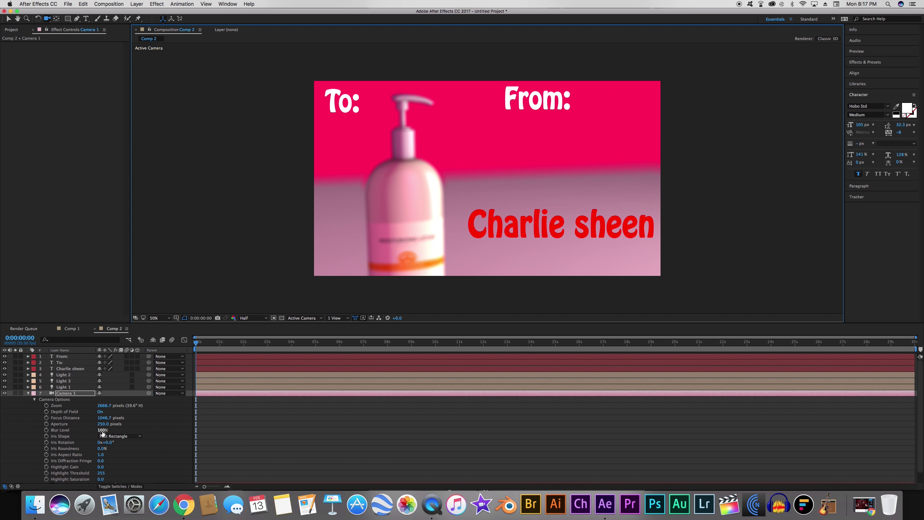
Step: Set Camera 1's focus distance to about 1295 pixels to focus on the lotion bottle, and collapse the camera's properties
drag(105, 418, 400, 396)
drag(268, 425, 213, 426)
key(super+Down)
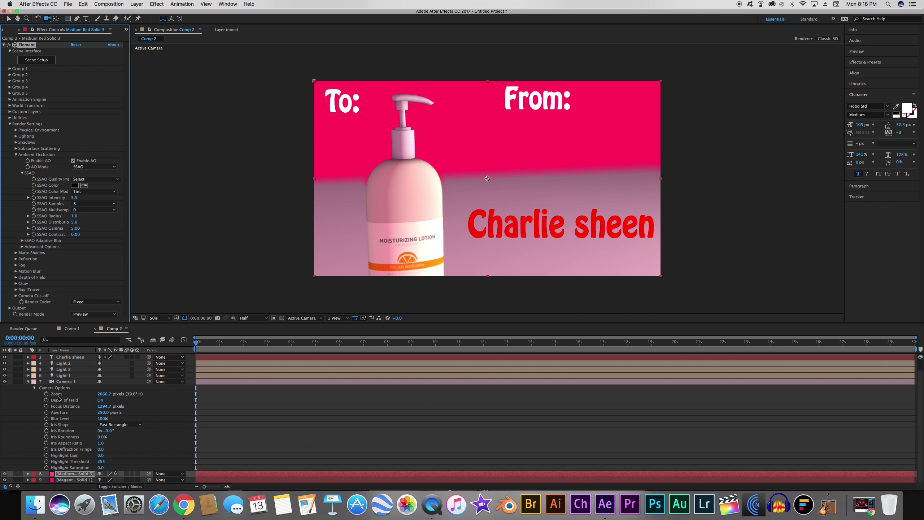
click(29, 383)
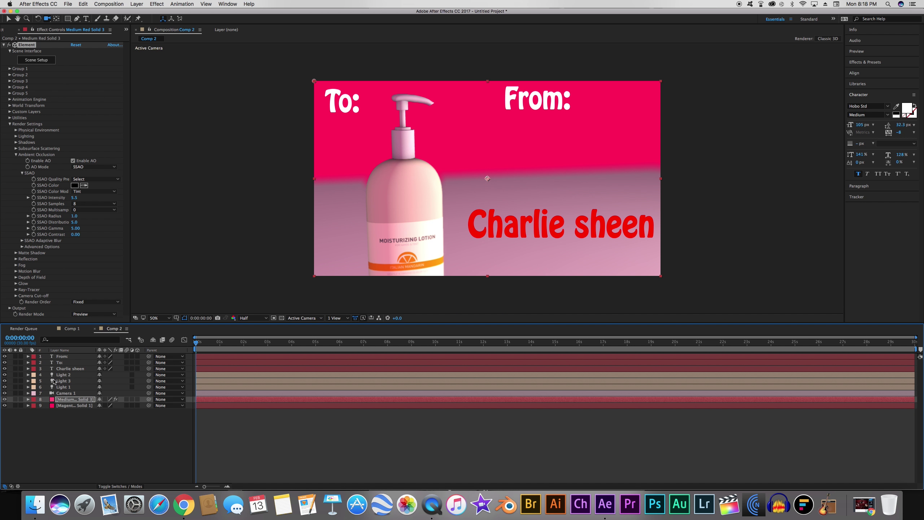